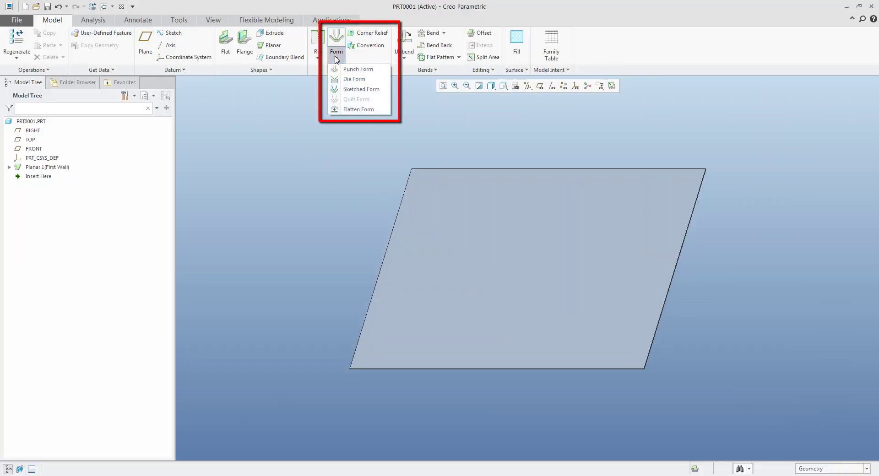
Look over the PUNCH_01 and DIE_01 models, then return to the PRT0001 plate.
{"action": "left_click", "coordinate": [337, 59]}
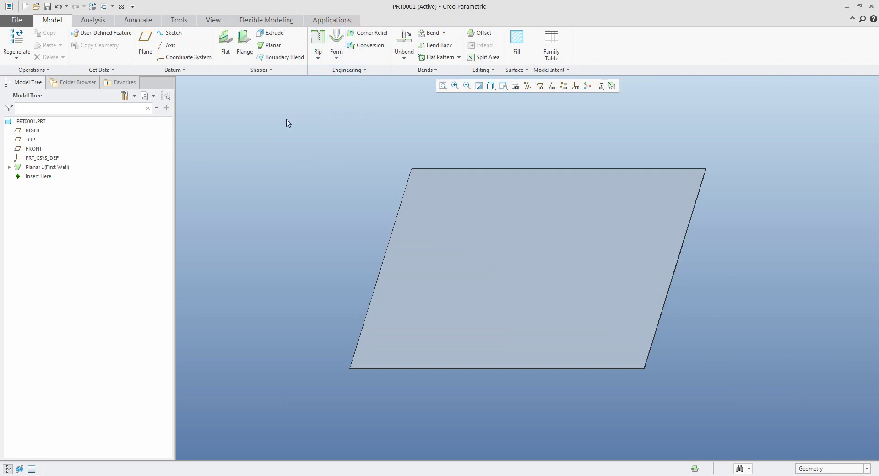
{"action": "left_click", "coordinate": [113, 7]}
{"action": "left_click", "coordinate": [132, 37]}
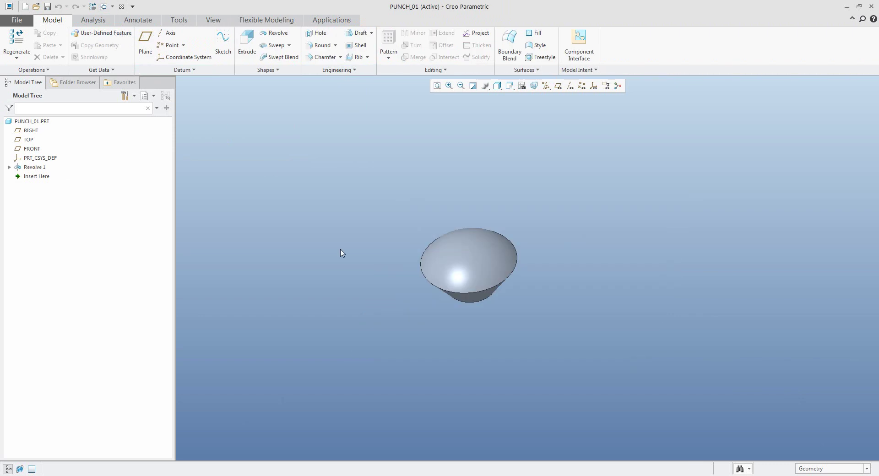
{"action": "left_click", "coordinate": [113, 6]}
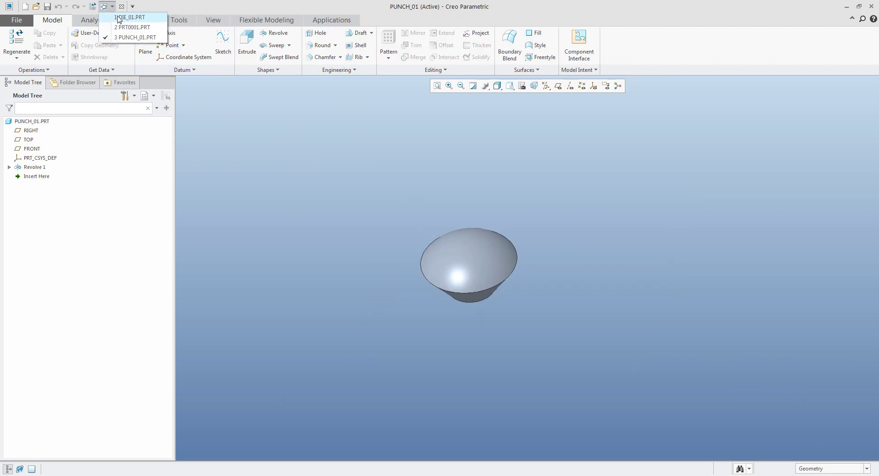
{"action": "left_click", "coordinate": [119, 18]}
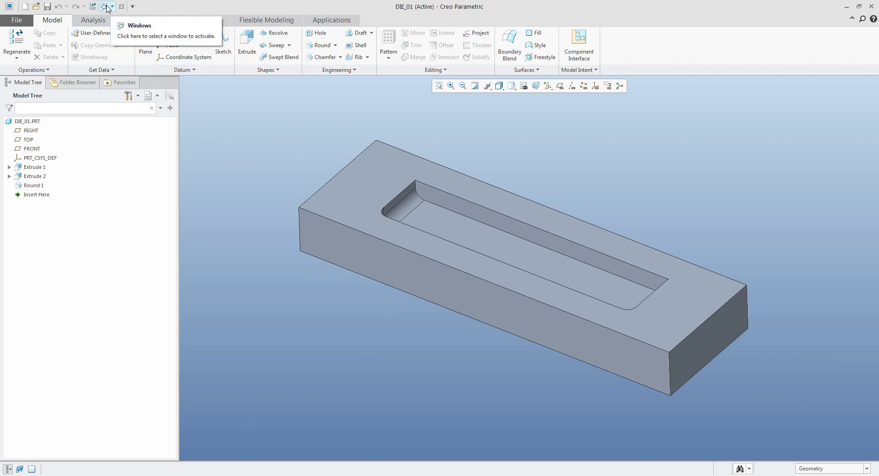
{"action": "left_click", "coordinate": [112, 6]}
{"action": "left_click", "coordinate": [122, 26]}
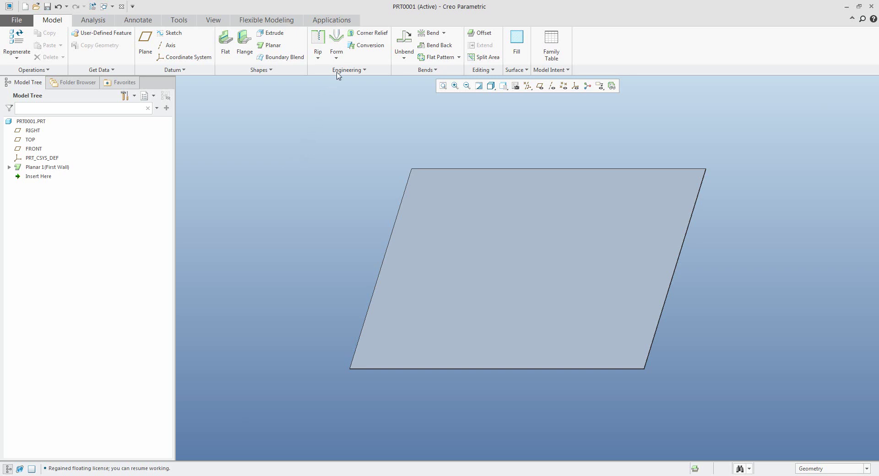
Place a PUNCH_01 punch form on the plate, 39.60 from the RIGHT reference.
{"action": "left_click", "coordinate": [336, 57]}
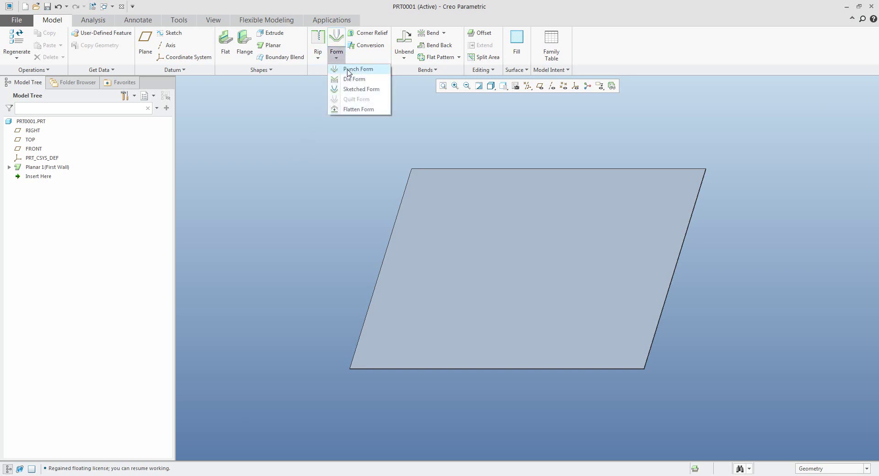
{"action": "left_click", "coordinate": [349, 71]}
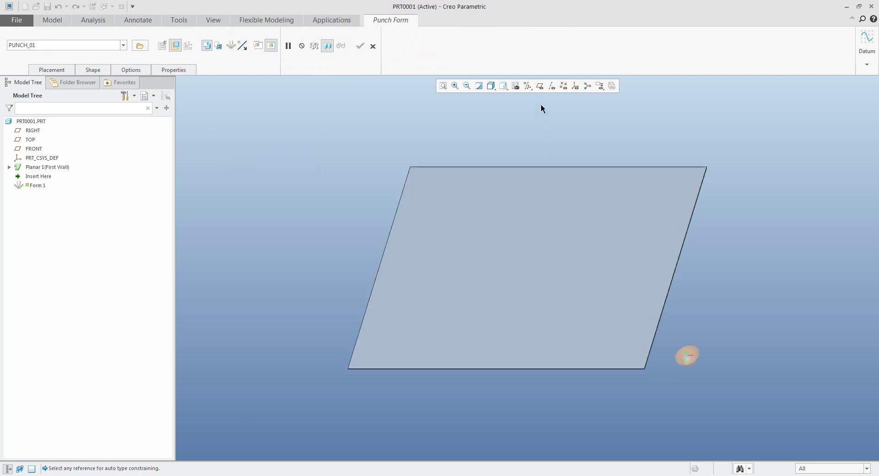
{"action": "left_click", "coordinate": [541, 86]}
{"action": "middle_click_drag", "start_coordinate": [606, 252], "coordinate": [579, 314]}
{"action": "scroll", "coordinate": [581, 320], "scroll_direction": "down", "scroll_amount": 4}
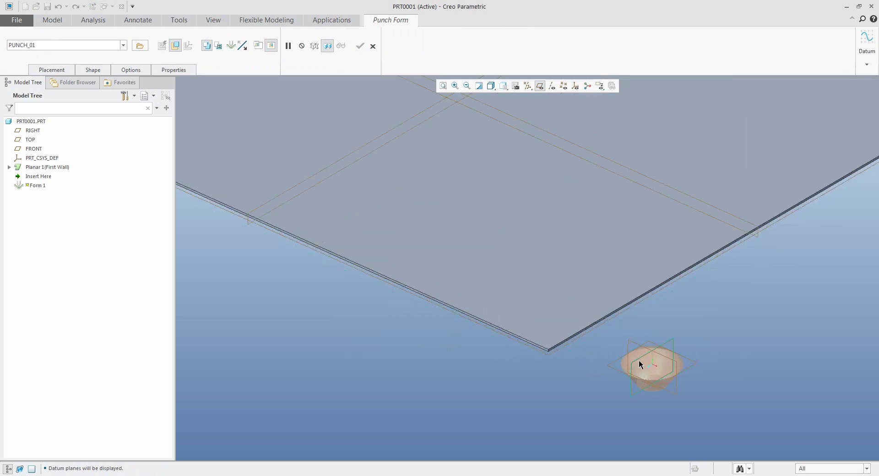
{"action": "left_click_drag", "start_coordinate": [640, 365], "coordinate": [298, 187]}
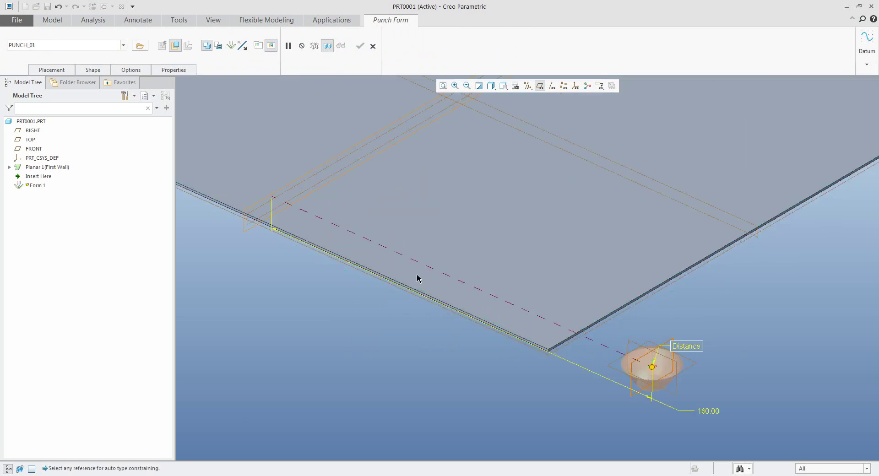
{"action": "left_click_drag", "start_coordinate": [557, 320], "coordinate": [347, 223]}
Constrain the punch's FRONT plane to the plate surface at a 22.60 distance.
{"action": "left_click", "coordinate": [66, 71]}
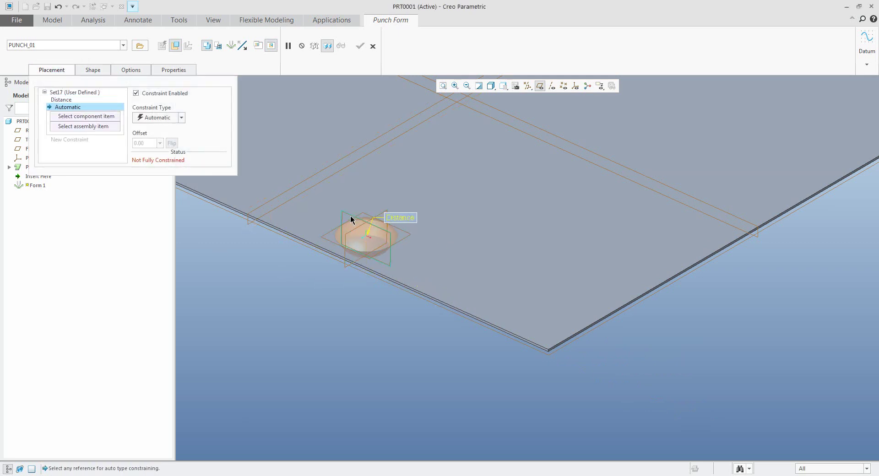
{"action": "left_click", "coordinate": [296, 227]}
{"action": "scroll", "coordinate": [293, 234], "scroll_direction": "up", "scroll_amount": 5}
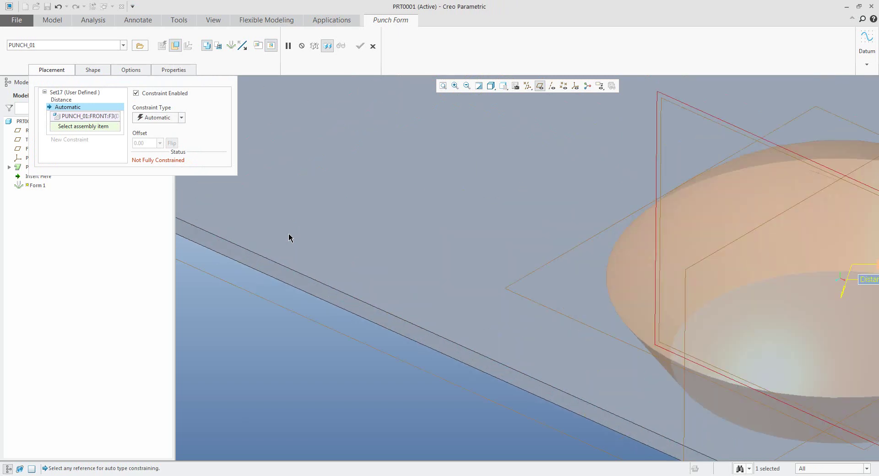
{"action": "left_click", "coordinate": [298, 249]}
{"action": "scroll", "coordinate": [300, 253], "scroll_direction": "down", "scroll_amount": 5}
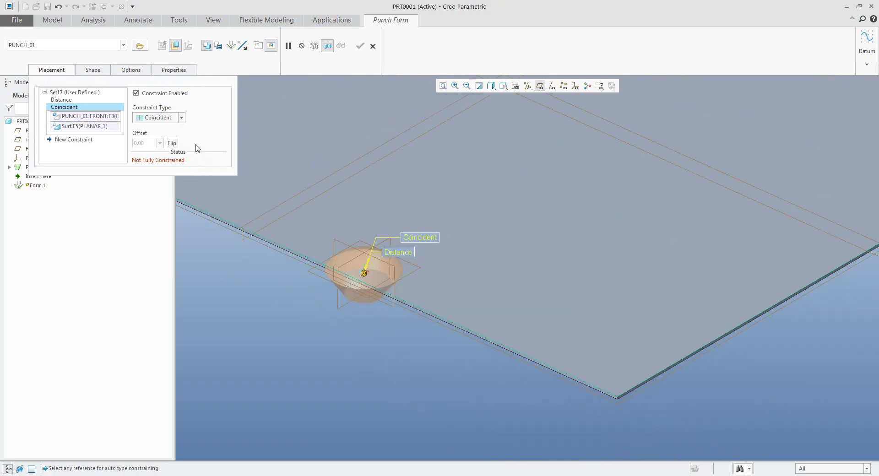
{"action": "left_click", "coordinate": [176, 118]}
{"action": "left_click", "coordinate": [165, 127]}
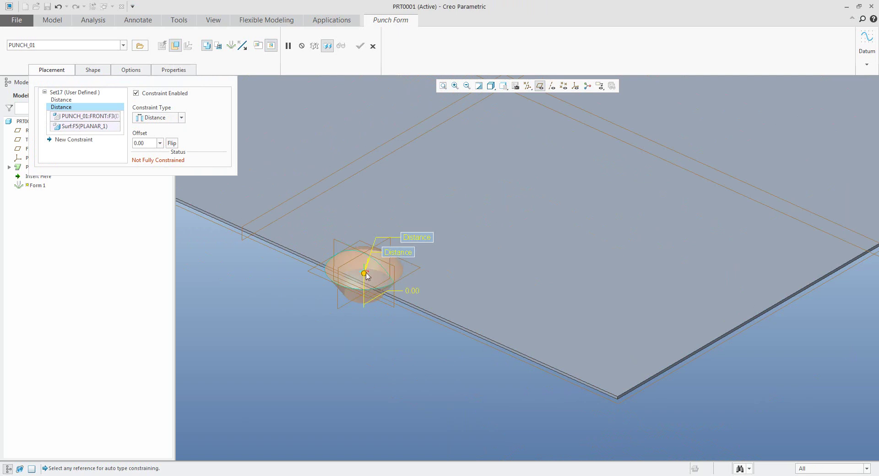
{"action": "left_click_drag", "start_coordinate": [366, 276], "coordinate": [421, 239]}
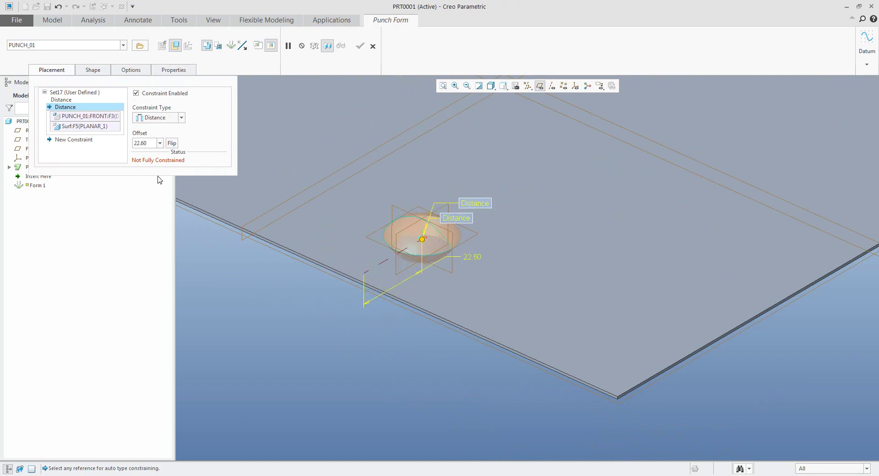
Make the punch's TOP plane coincident with the plate surface.
{"action": "left_click", "coordinate": [69, 140]}
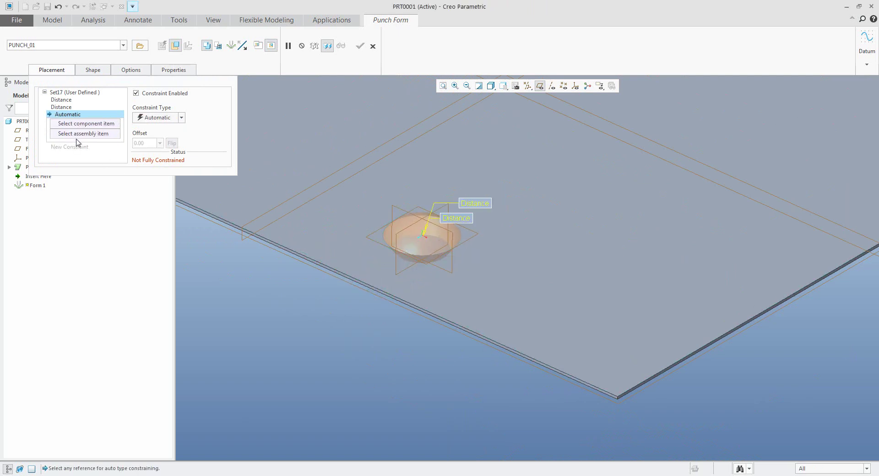
{"action": "left_click", "coordinate": [374, 245]}
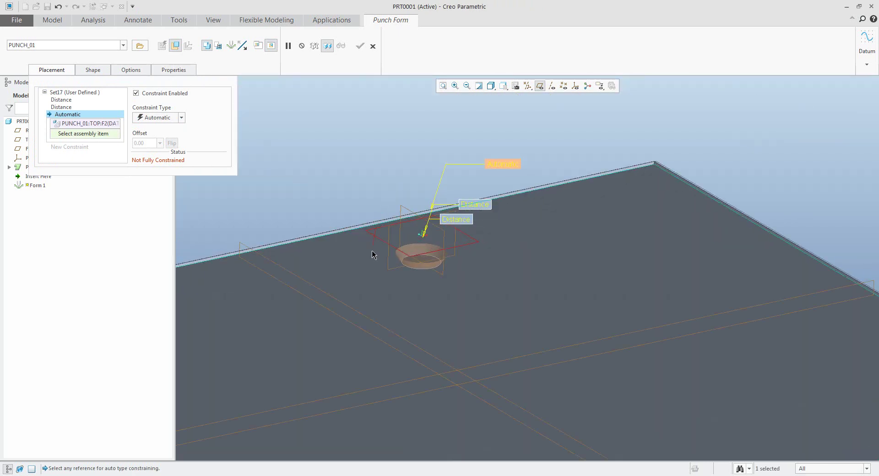
{"action": "left_click", "coordinate": [371, 253]}
{"action": "middle_click_drag", "start_coordinate": [372, 265], "coordinate": [414, 334]}
Flip the punch direction and verify it now previews as a recessed cup.
{"action": "left_click", "coordinate": [341, 47]}
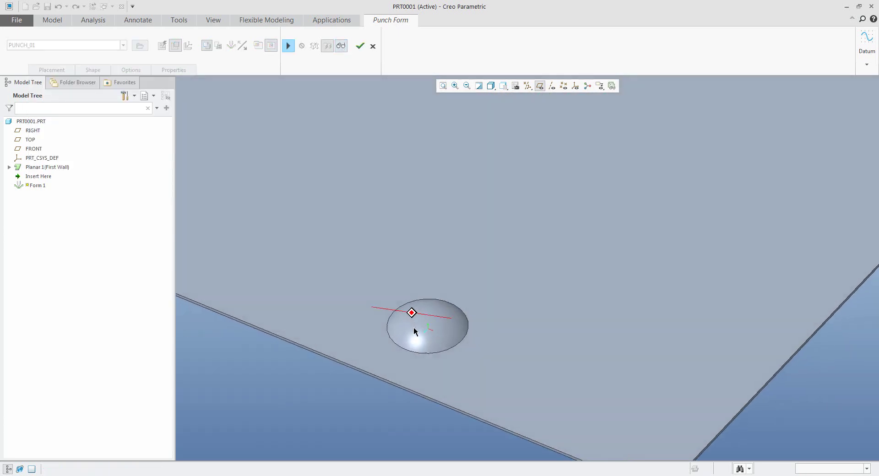
{"action": "left_click", "coordinate": [341, 47]}
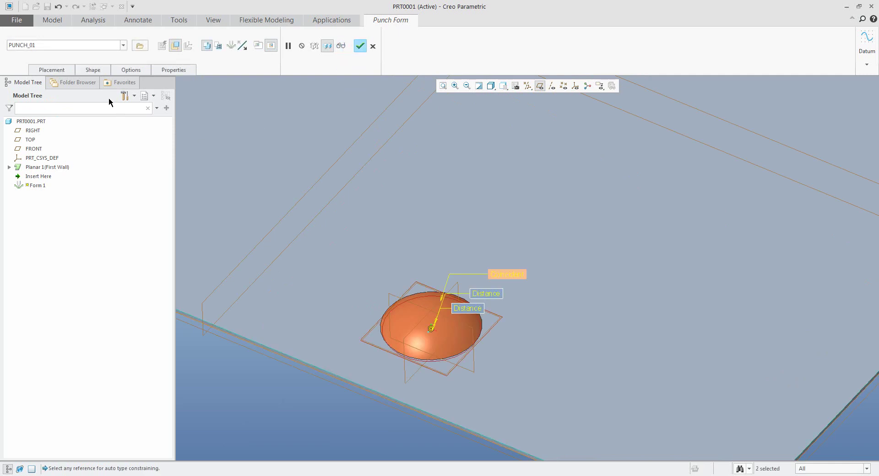
{"action": "left_click", "coordinate": [243, 45]}
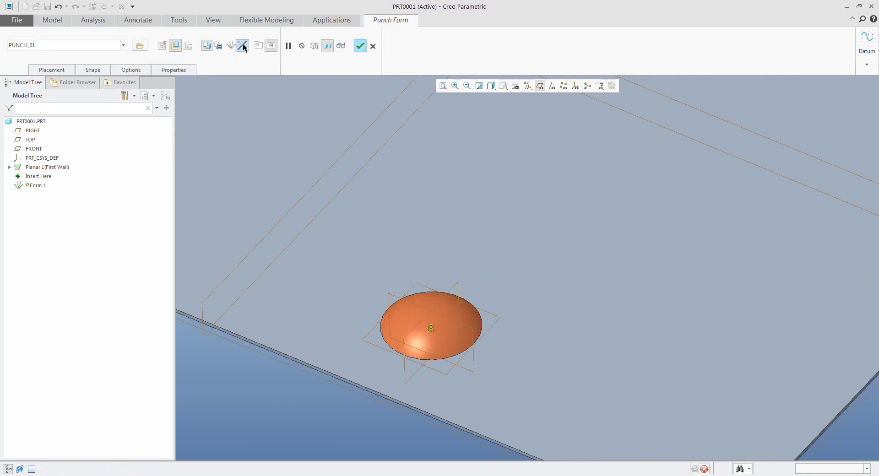
{"action": "left_click", "coordinate": [340, 46]}
{"action": "mouse_move", "coordinate": [409, 230]}
{"action": "middle_mouse_down"}
{"action": "mouse_move", "coordinate": [411, 163]}
{"action": "mouse_move", "coordinate": [406, 241]}
{"action": "middle_mouse_up"}
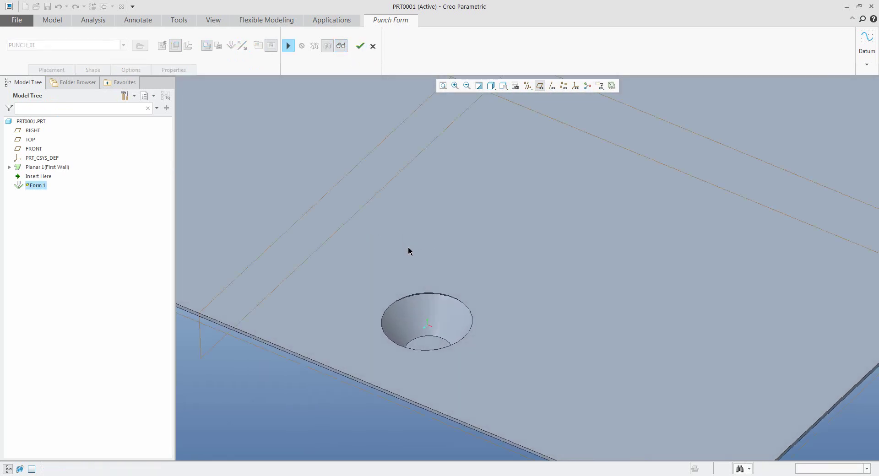
{"action": "left_click", "coordinate": [289, 49]}
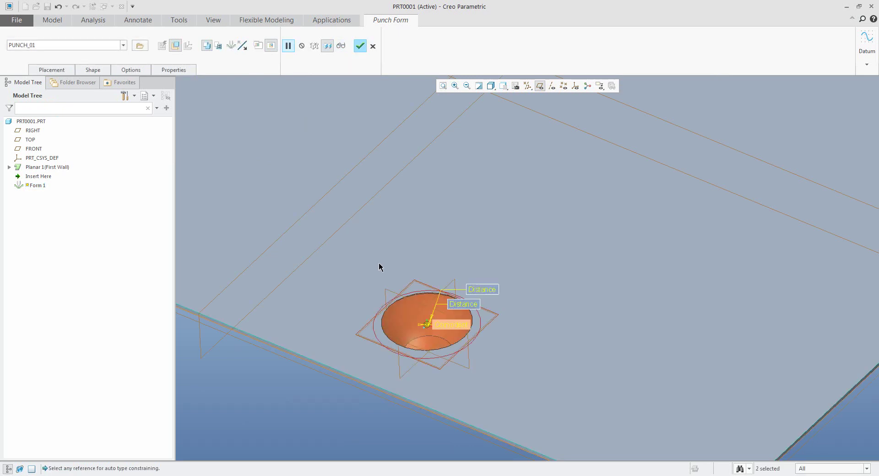
{"action": "scroll", "coordinate": [405, 317], "scroll_direction": "up", "scroll_amount": 4}
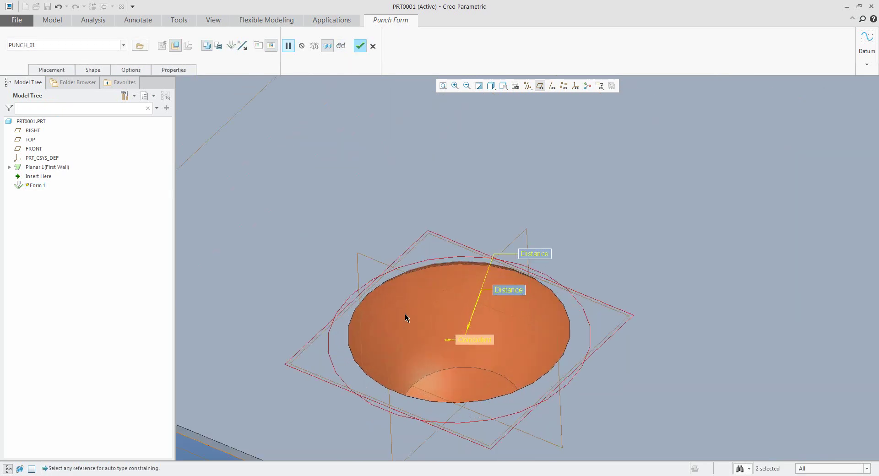
Round the punch's placement edges with radius 2.0 * Thickness.
{"action": "left_click", "coordinate": [132, 70]}
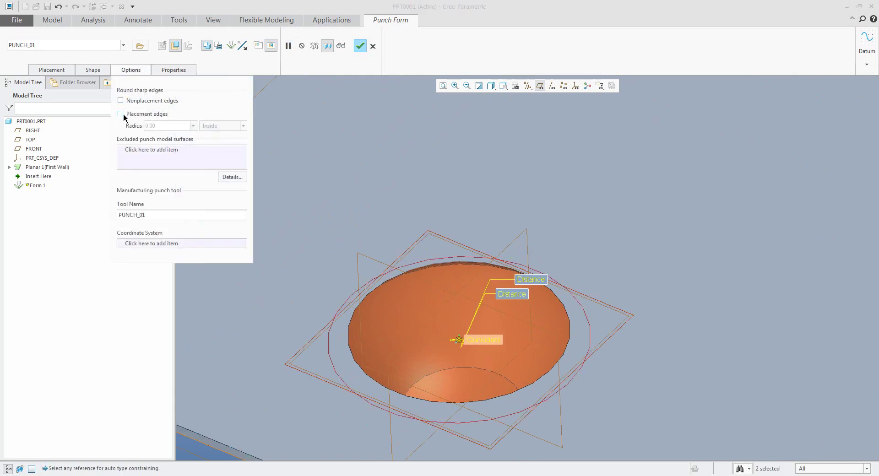
{"action": "left_click", "coordinate": [121, 114]}
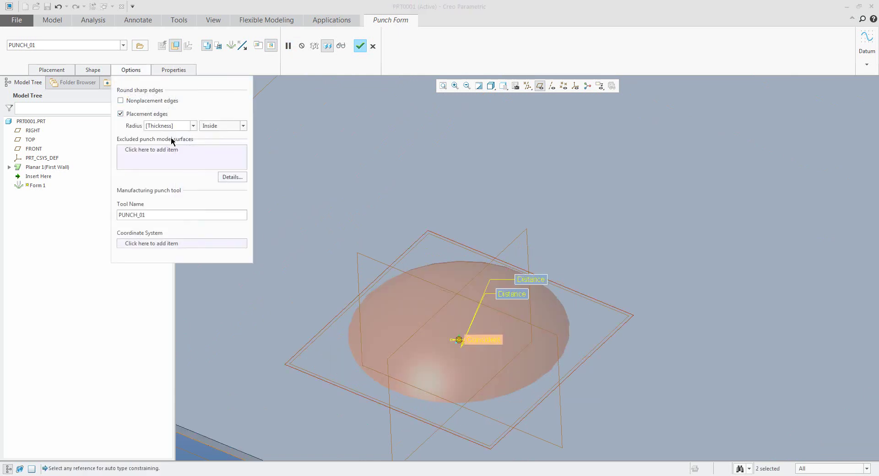
{"action": "left_click", "coordinate": [193, 127]}
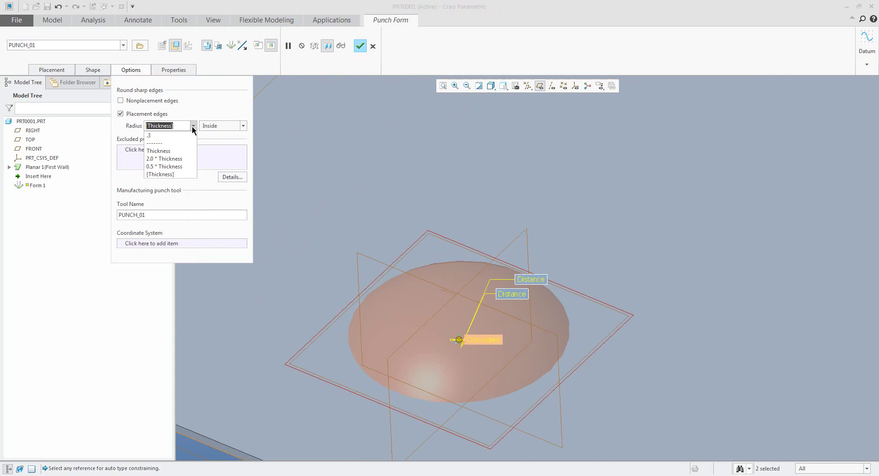
{"action": "left_click", "coordinate": [172, 160]}
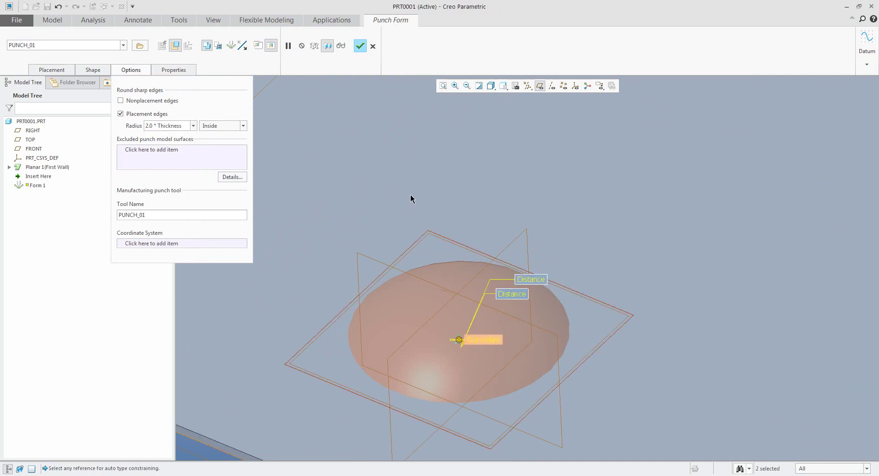
Show the punch form as a solid preview and inspect the dome from above.
{"action": "middle_click_drag", "start_coordinate": [410, 198], "coordinate": [231, 182]}
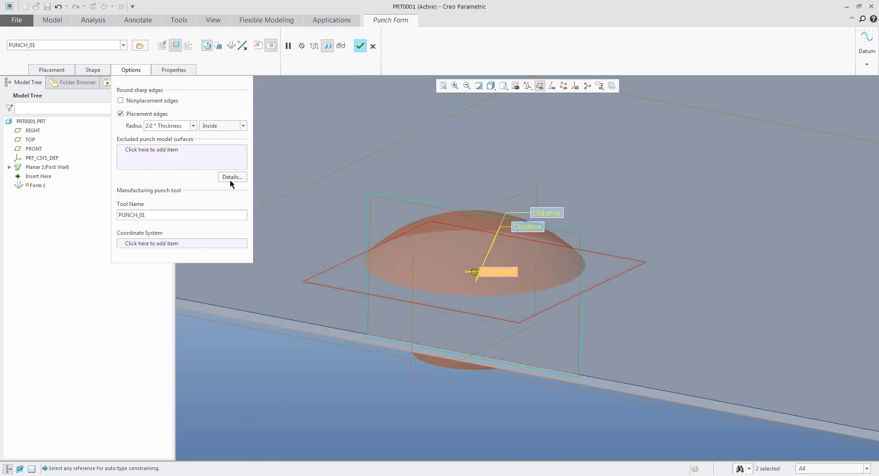
{"action": "left_click", "coordinate": [244, 44]}
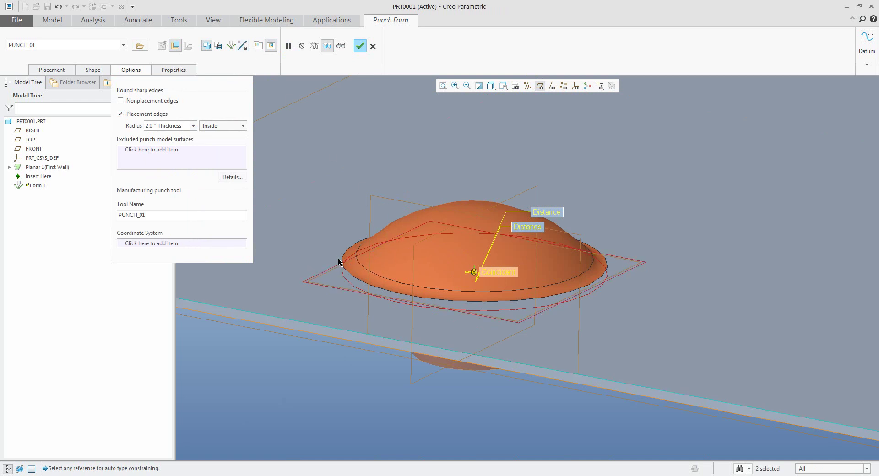
{"action": "middle_click_drag", "start_coordinate": [344, 219], "coordinate": [357, 111]}
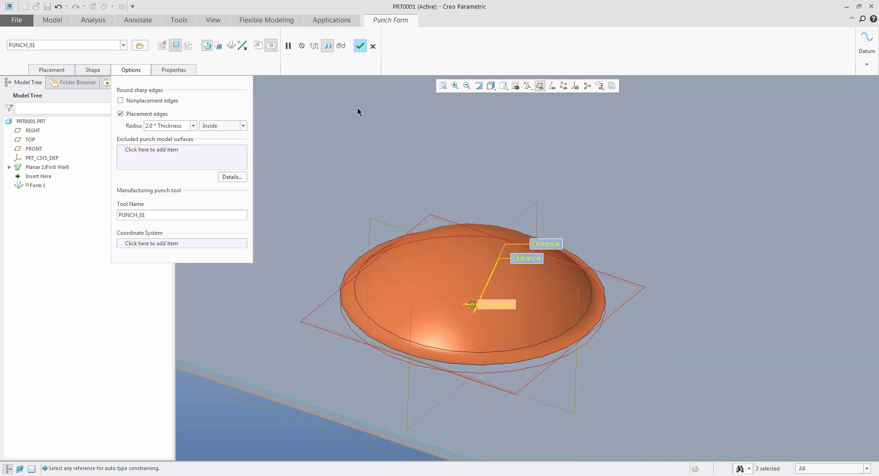
Complete the dome punch form and clear the selection.
{"action": "left_click", "coordinate": [364, 45]}
{"action": "scroll", "coordinate": [412, 231], "scroll_direction": "down", "scroll_amount": 4}
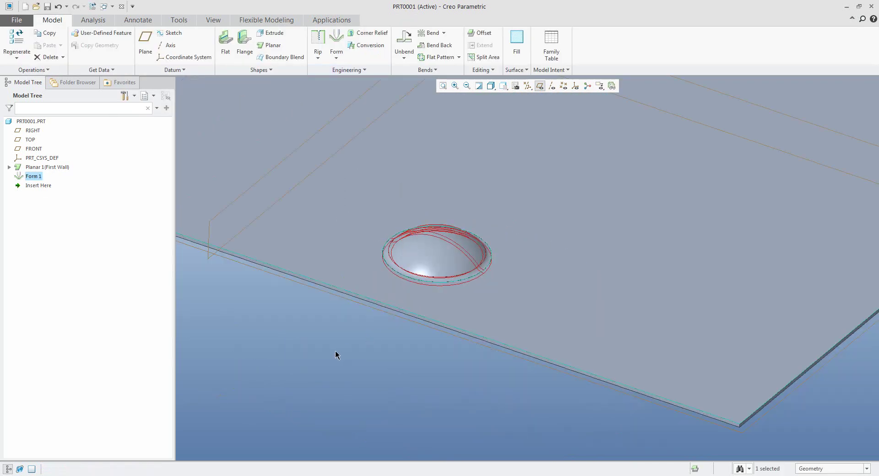
{"action": "left_click", "coordinate": [354, 330]}
{"action": "middle_click_drag", "start_coordinate": [345, 342], "coordinate": [346, 348]}
{"action": "scroll", "coordinate": [346, 349], "scroll_direction": "down", "scroll_amount": 2}
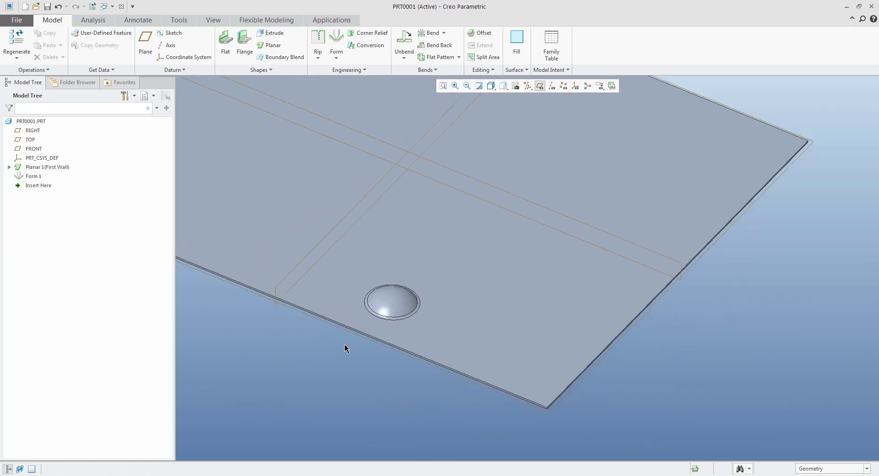
Start a DIE_01 die form and offset its end face 4.60 from the plate's side face.
{"action": "left_click", "coordinate": [337, 58]}
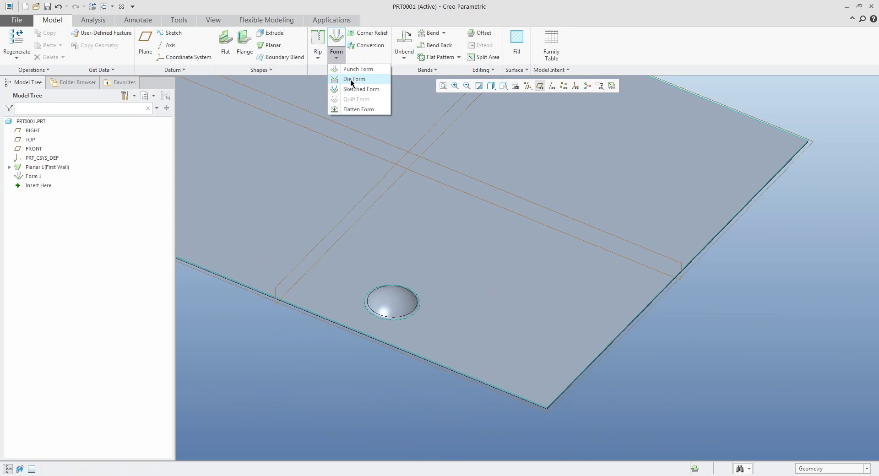
{"action": "left_click", "coordinate": [352, 83]}
{"action": "scroll", "coordinate": [356, 198], "scroll_direction": "down", "scroll_amount": 3}
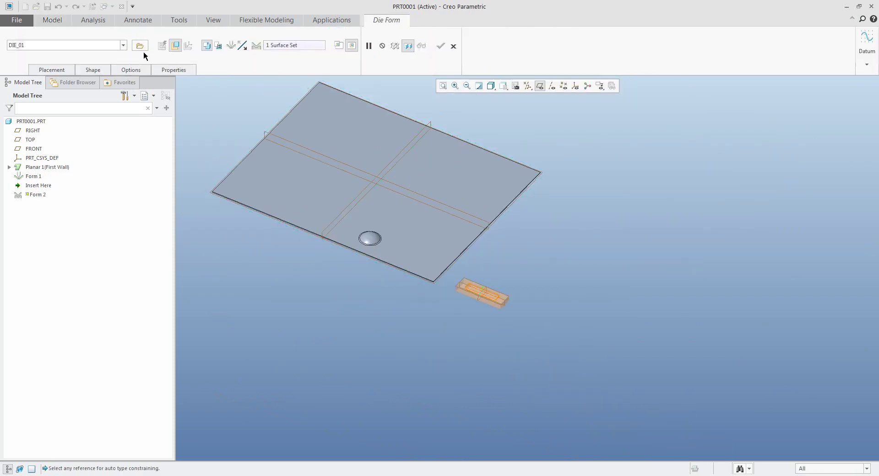
{"action": "scroll", "coordinate": [433, 261], "scroll_direction": "up", "scroll_amount": 3}
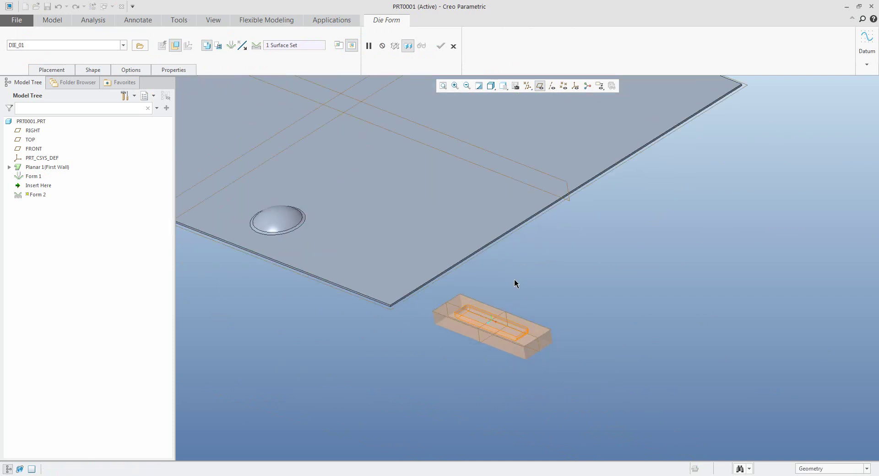
{"action": "left_click", "coordinate": [57, 70]}
{"action": "scroll", "coordinate": [484, 356], "scroll_direction": "up", "scroll_amount": 2}
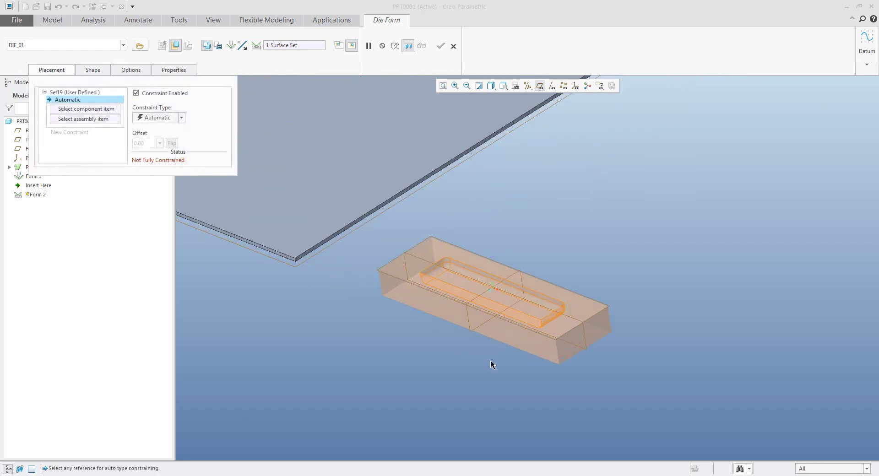
{"action": "left_click", "coordinate": [567, 355]}
{"action": "scroll", "coordinate": [307, 264], "scroll_direction": "up", "scroll_amount": 3}
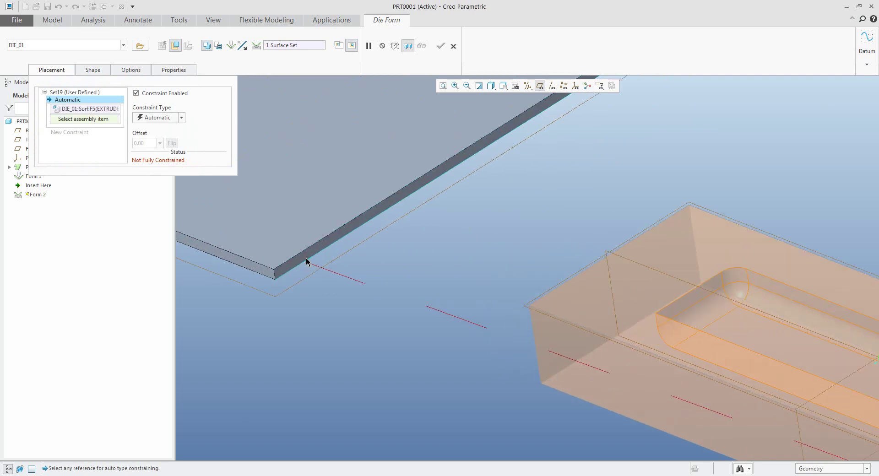
{"action": "left_click", "coordinate": [304, 255]}
{"action": "scroll", "coordinate": [506, 302], "scroll_direction": "down", "scroll_amount": 4}
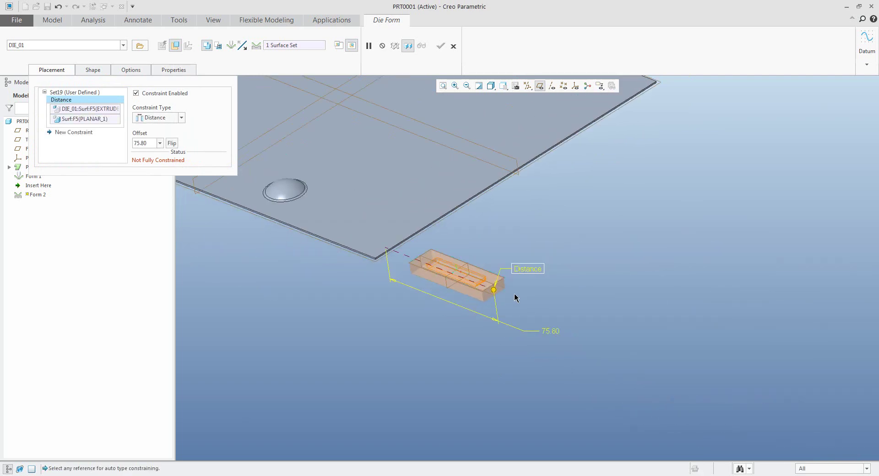
{"action": "left_click_drag", "start_coordinate": [449, 264], "coordinate": [335, 224]}
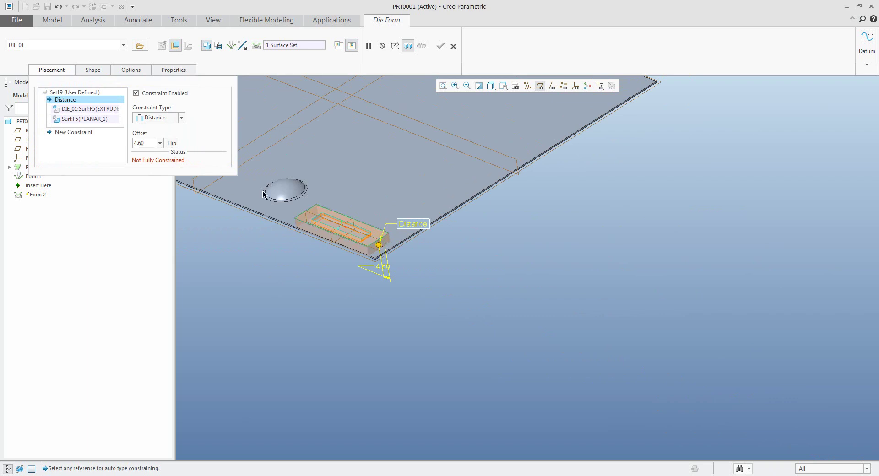
Add a Distance constraint placing the die's FRONT datum 11.80 from the plate side face.
{"action": "left_click", "coordinate": [73, 132]}
{"action": "scroll", "coordinate": [322, 240], "scroll_direction": "up", "scroll_amount": 4}
{"action": "scroll", "coordinate": [320, 241], "scroll_direction": "up", "scroll_amount": 3}
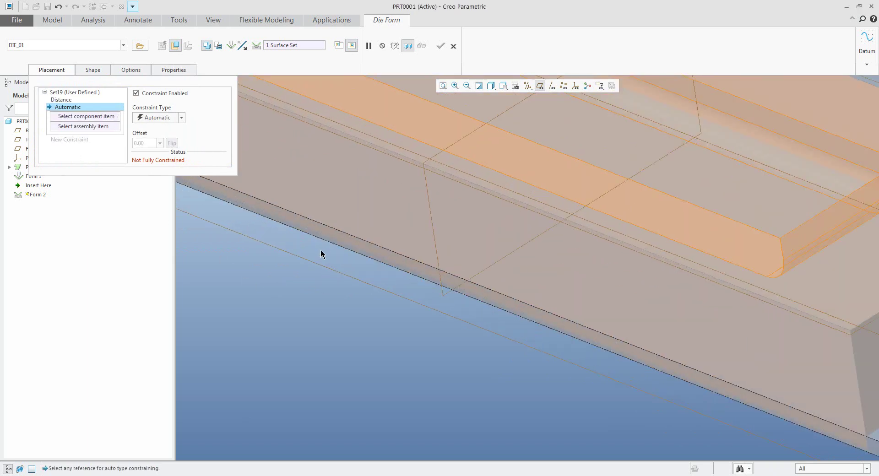
{"action": "left_click", "coordinate": [337, 239]}
{"action": "scroll", "coordinate": [367, 304], "scroll_direction": "down", "scroll_amount": 3}
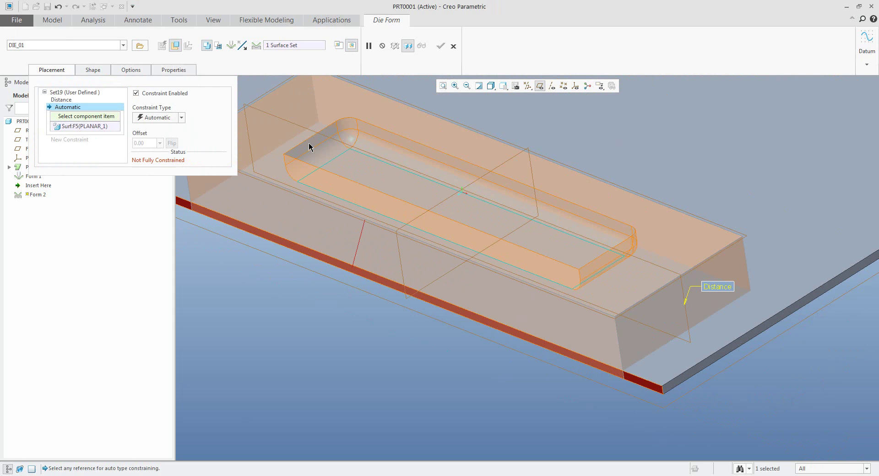
{"action": "left_click", "coordinate": [292, 120]}
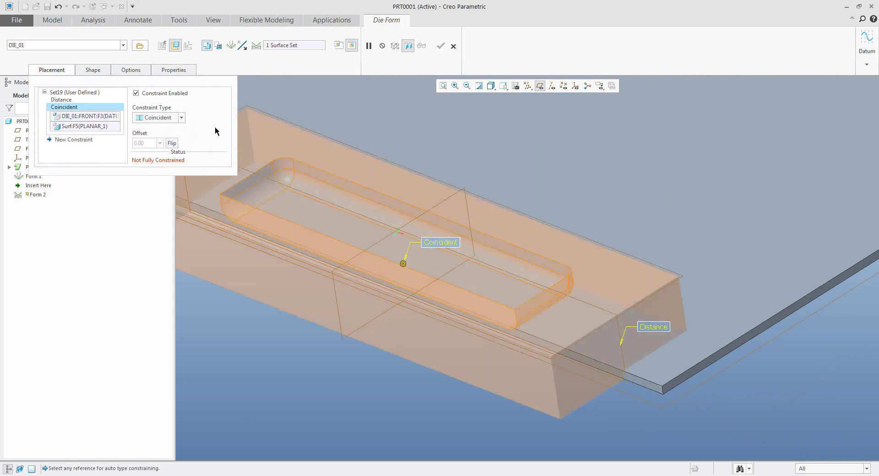
{"action": "left_click", "coordinate": [166, 117]}
{"action": "left_click", "coordinate": [159, 129]}
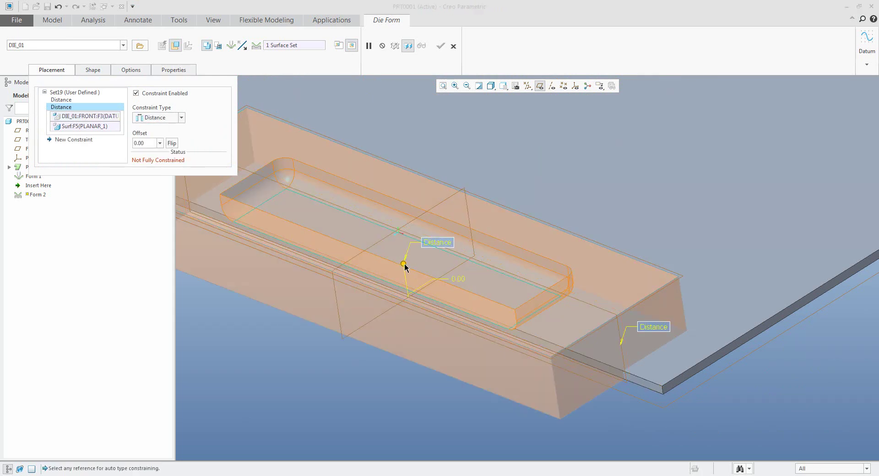
{"action": "left_click_drag", "start_coordinate": [432, 251], "coordinate": [513, 223], "text": "ctrl+alt"}
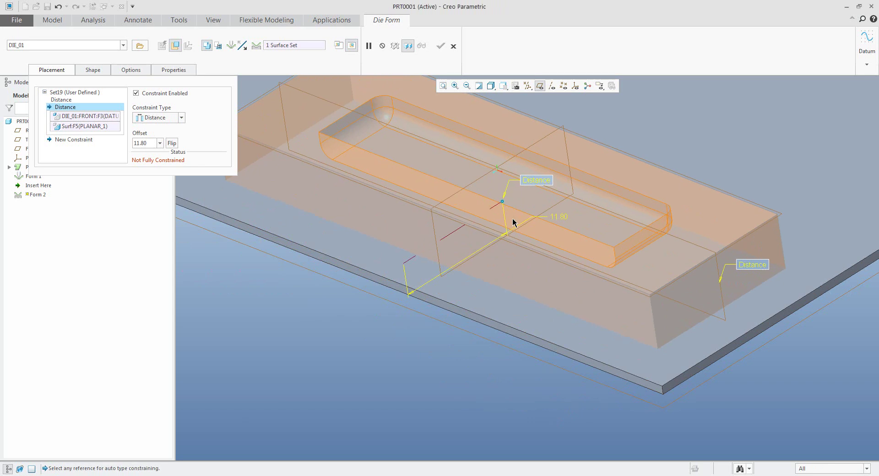
Seat the die's top surface flush on the plate surface.
{"action": "left_click", "coordinate": [73, 140]}
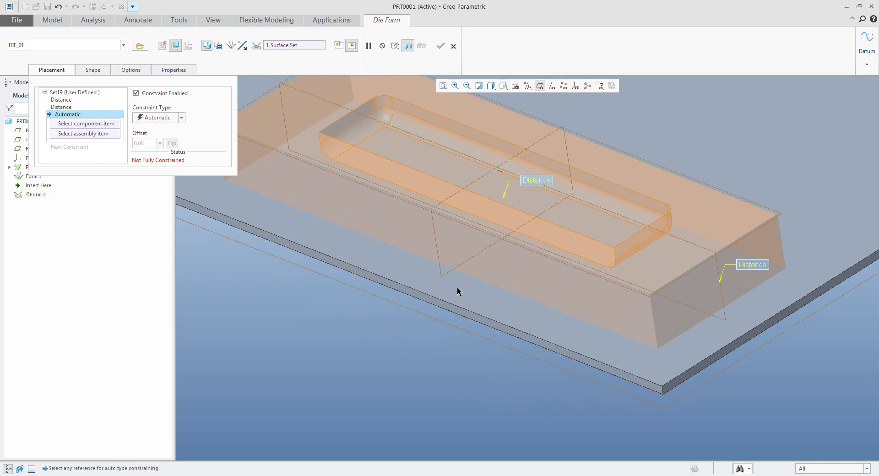
{"action": "left_click", "coordinate": [729, 221]}
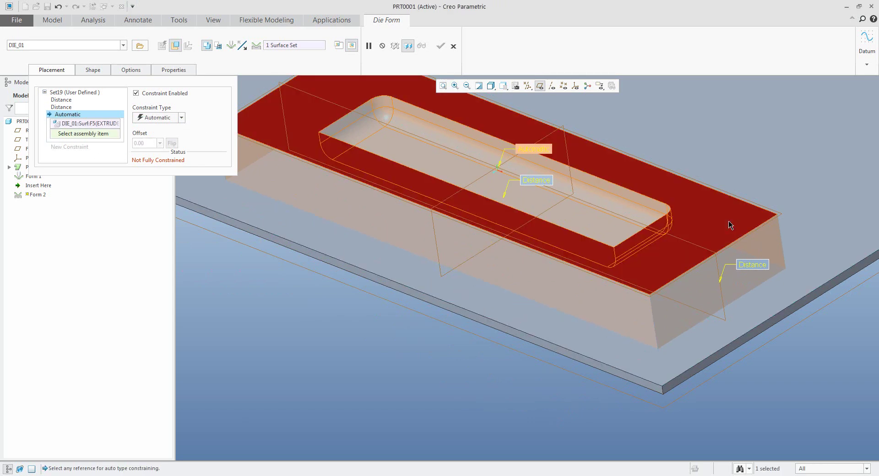
{"action": "left_click", "coordinate": [825, 231]}
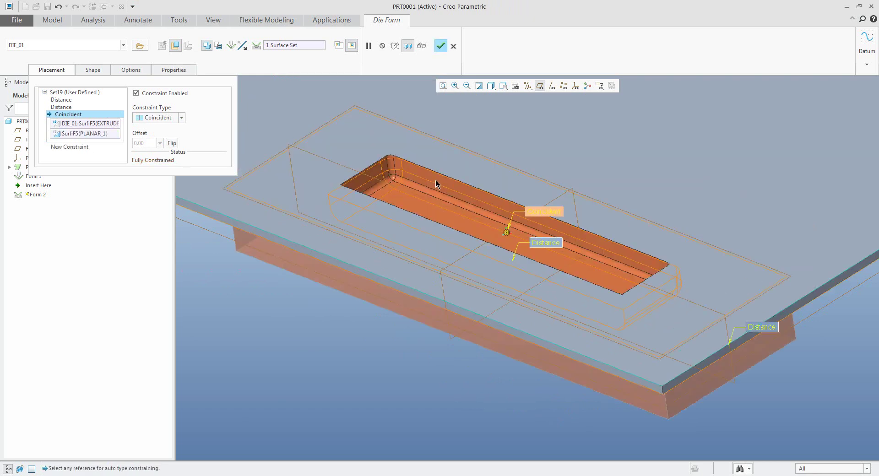
Preview the slot recess, exclude one die surface, and check the result again.
{"action": "left_click", "coordinate": [421, 46]}
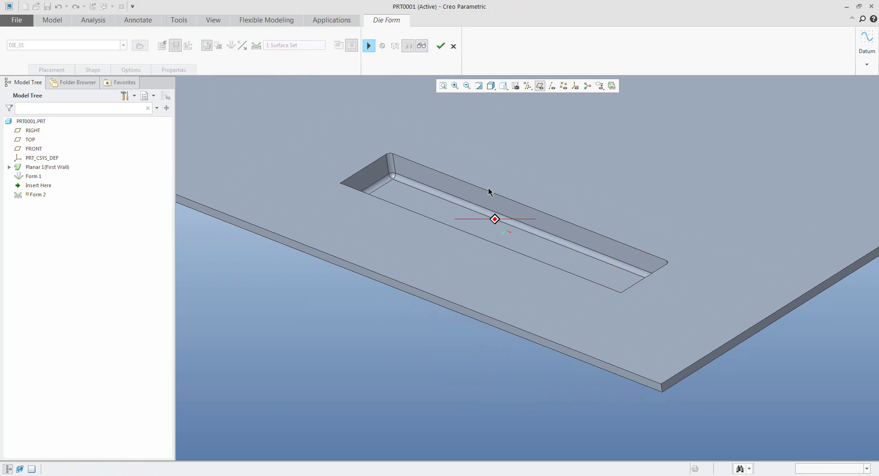
{"action": "mouse_move", "coordinate": [489, 192]}
{"action": "middle_mouse_down"}
{"action": "mouse_move", "coordinate": [463, 137]}
{"action": "mouse_move", "coordinate": [475, 188]}
{"action": "mouse_move", "coordinate": [414, 190]}
{"action": "mouse_move", "coordinate": [506, 184]}
{"action": "mouse_move", "coordinate": [506, 225]}
{"action": "middle_mouse_up"}
{"action": "left_click", "coordinate": [369, 46]}
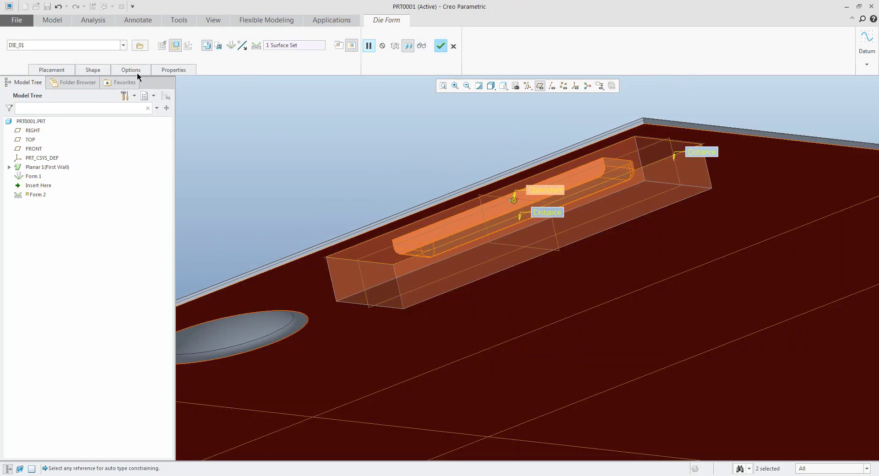
{"action": "left_click", "coordinate": [138, 74]}
{"action": "left_click", "coordinate": [138, 149]}
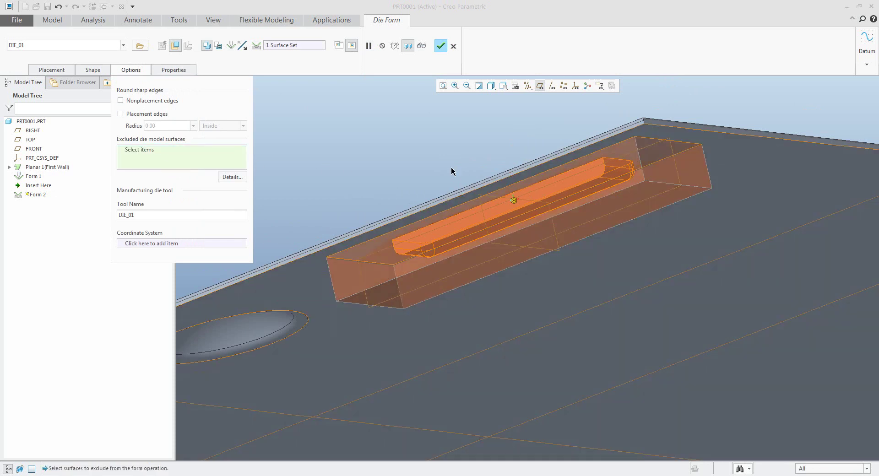
{"action": "left_click", "coordinate": [567, 186]}
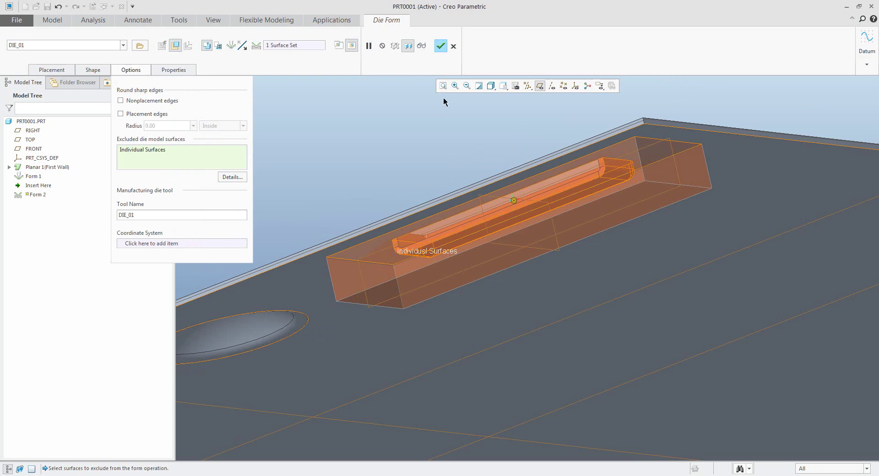
{"action": "left_click", "coordinate": [421, 46]}
{"action": "mouse_move", "coordinate": [598, 173]}
{"action": "middle_mouse_down"}
{"action": "mouse_move", "coordinate": [502, 122]}
{"action": "mouse_move", "coordinate": [613, 173]}
{"action": "mouse_move", "coordinate": [537, 129]}
{"action": "mouse_move", "coordinate": [553, 147]}
{"action": "middle_mouse_up"}
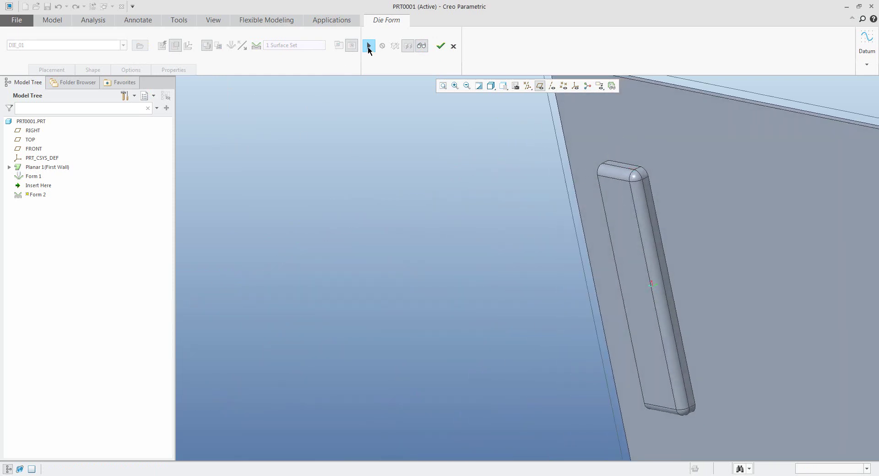
{"action": "left_click", "coordinate": [368, 45]}
Round the die form's placement edges by the sheet thickness and finish Form 2.
{"action": "left_click", "coordinate": [125, 71]}
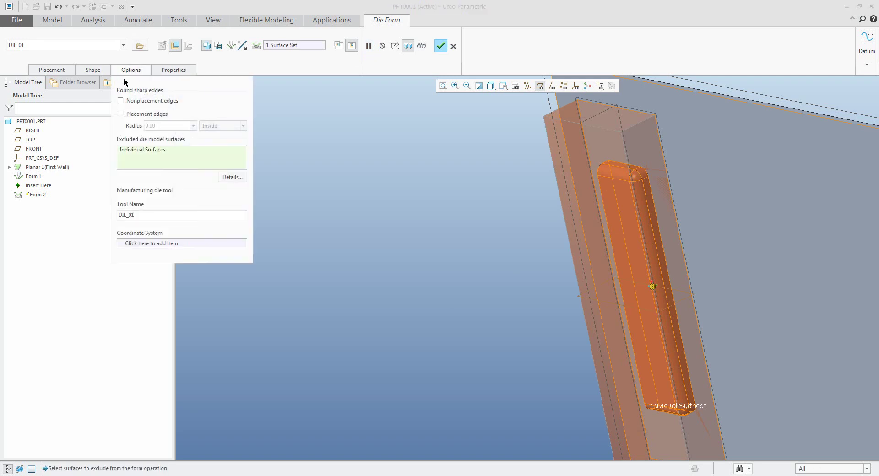
{"action": "left_click", "coordinate": [121, 114]}
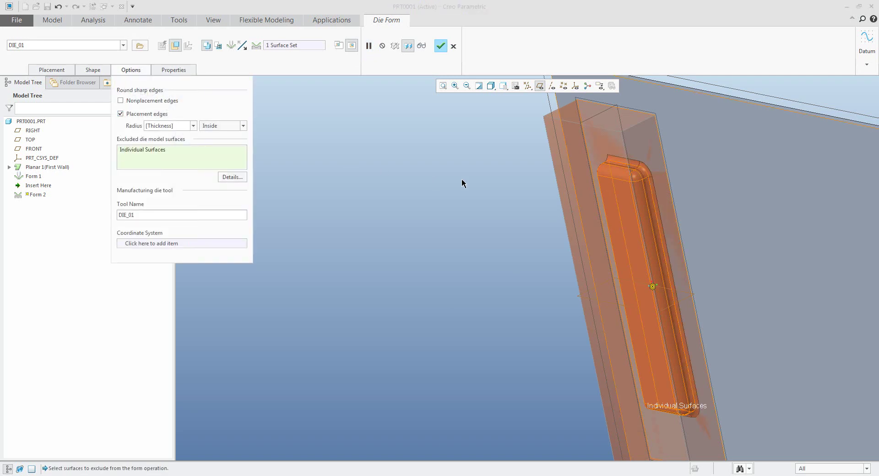
{"action": "left_click", "coordinate": [441, 47]}
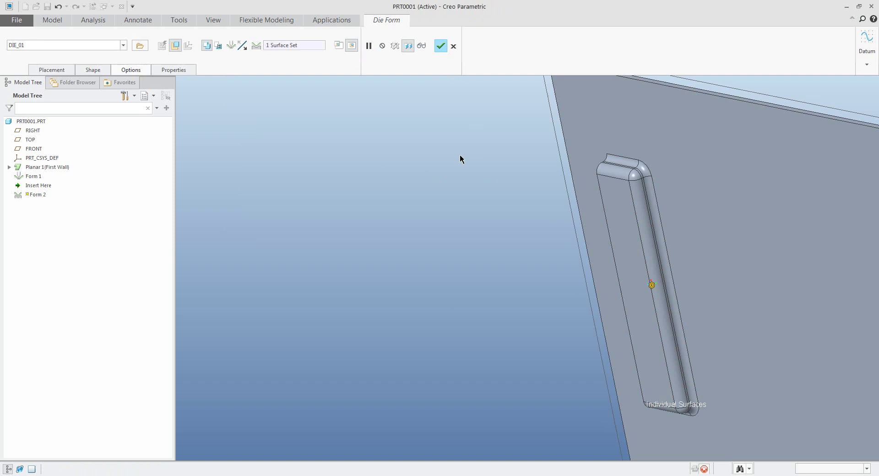
{"action": "mouse_move", "coordinate": [606, 289]}
{"action": "middle_mouse_down"}
{"action": "mouse_move", "coordinate": [710, 361]}
{"action": "mouse_move", "coordinate": [707, 387]}
{"action": "mouse_move", "coordinate": [672, 390]}
{"action": "middle_mouse_up"}
{"action": "scroll", "coordinate": [655, 384], "scroll_direction": "down", "scroll_amount": 4}
{"action": "scroll", "coordinate": [632, 381], "scroll_direction": "up", "scroll_amount": 1}
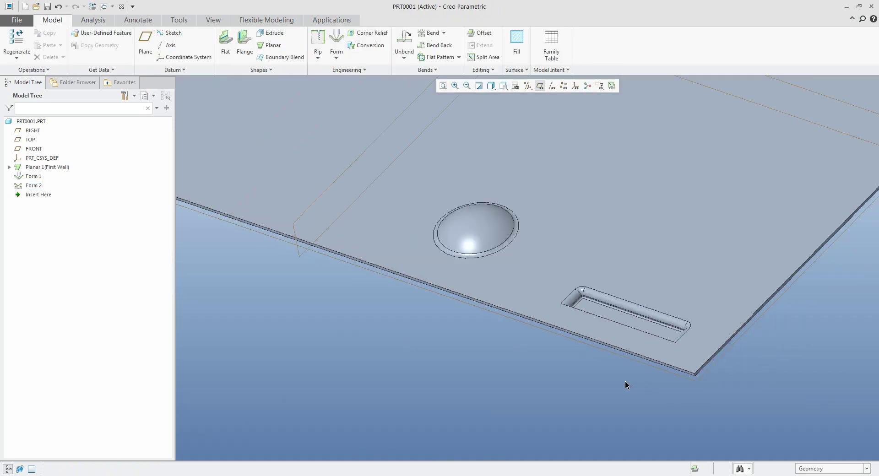
{"action": "scroll", "coordinate": [406, 347], "scroll_direction": "down", "scroll_amount": 2}
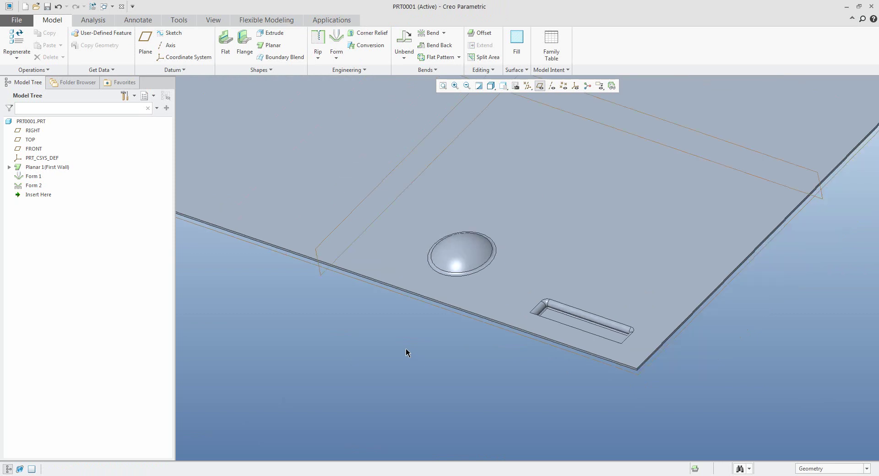
{"action": "scroll", "coordinate": [407, 346], "scroll_direction": "up", "scroll_amount": 1}
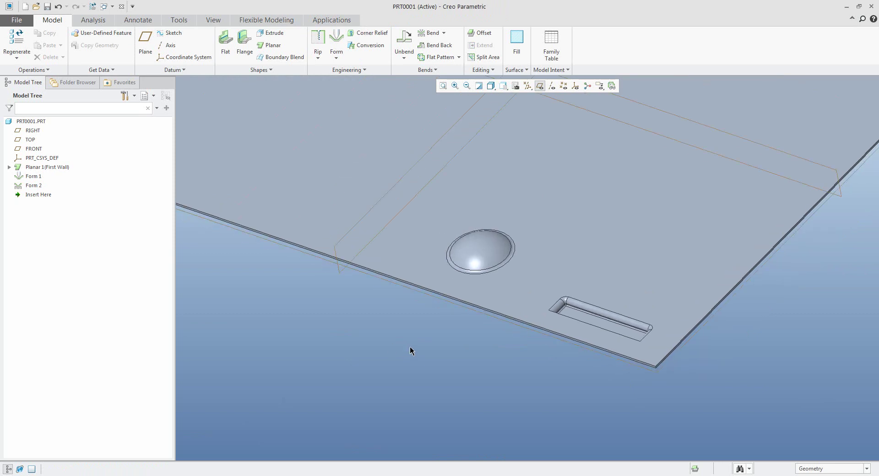
{"action": "left_click", "coordinate": [37, 178]}
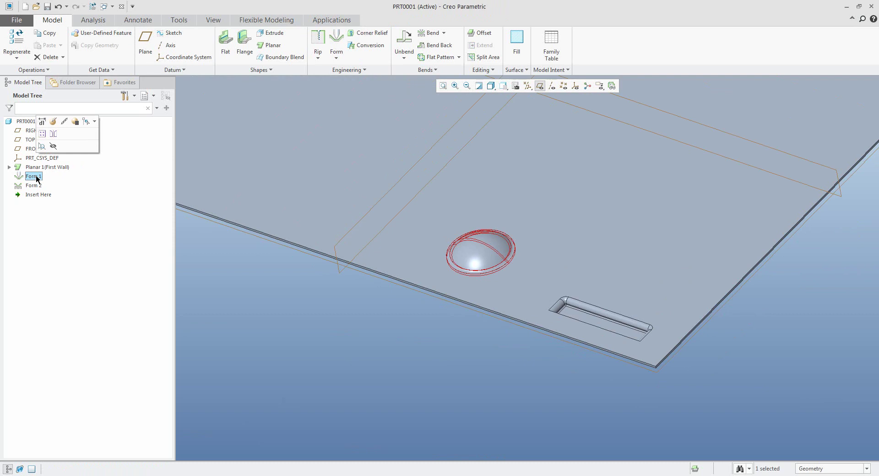
Start a Direction pattern of the dome form along the plate edge.
{"action": "left_click", "coordinate": [42, 134]}
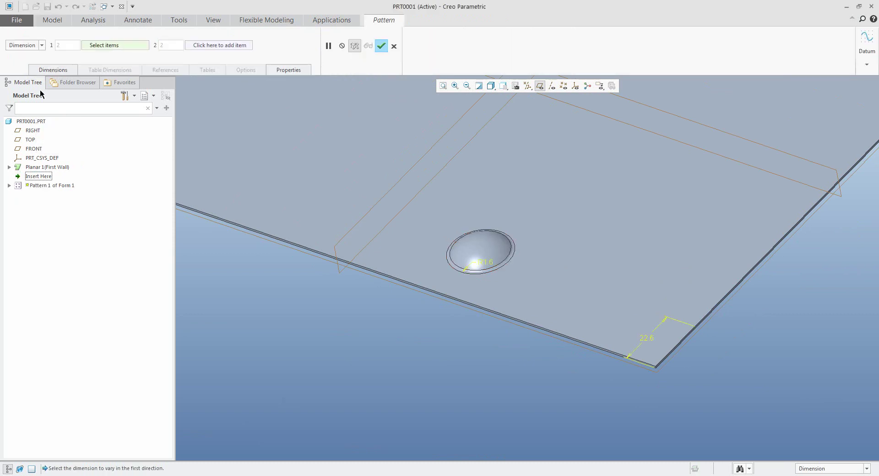
{"action": "left_click", "coordinate": [25, 45]}
{"action": "left_click", "coordinate": [24, 60]}
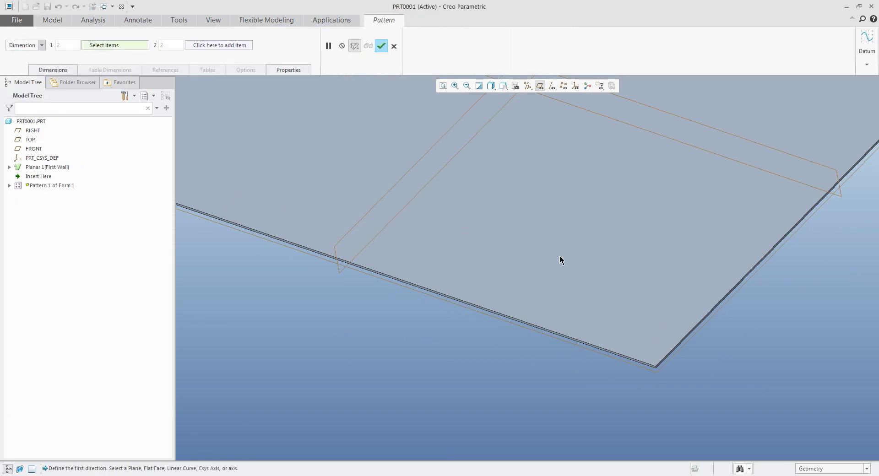
{"action": "left_click", "coordinate": [713, 307]}
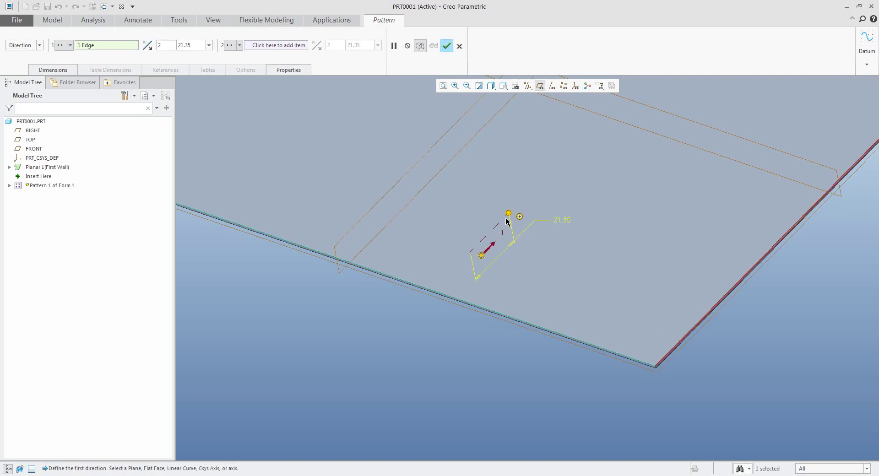
Set the dome pattern spacing to 30 with 3 members and finish it.
{"action": "left_click_drag", "start_coordinate": [508, 213], "coordinate": [528, 195]}
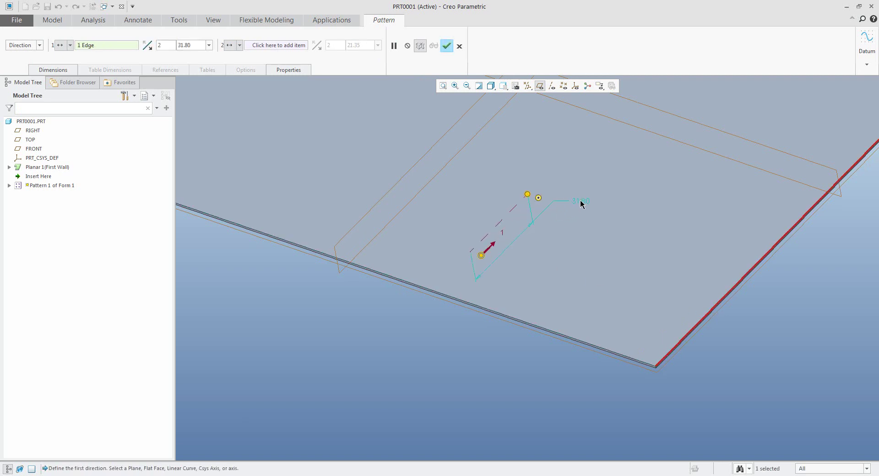
{"action": "double_click", "coordinate": [580, 202]}
{"action": "type", "text": "30"}
{"action": "key", "text": "Return"}
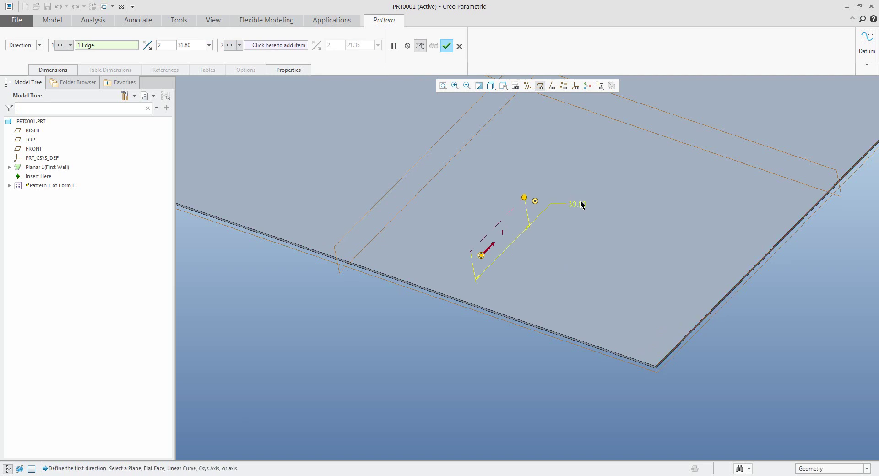
{"action": "double_click", "coordinate": [170, 44]}
{"action": "type", "text": "3"}
{"action": "key", "text": "Return"}
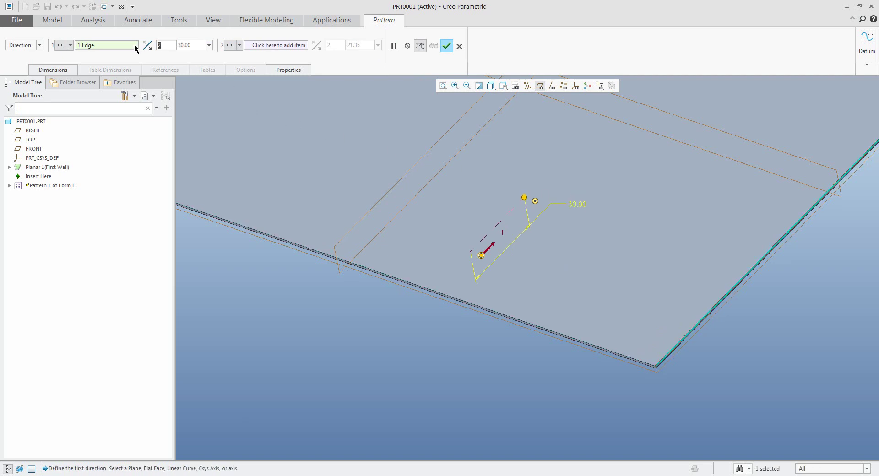
{"action": "scroll", "coordinate": [408, 199], "scroll_direction": "down", "scroll_amount": 3}
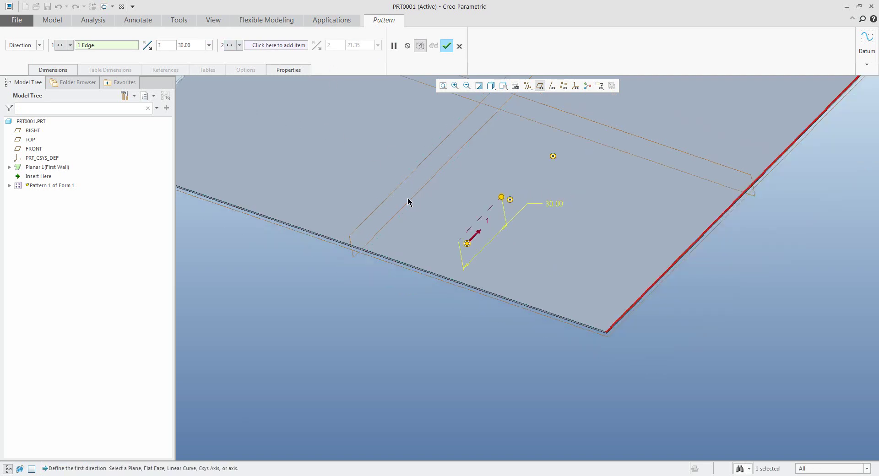
{"action": "middle_click", "coordinate": [345, 276]}
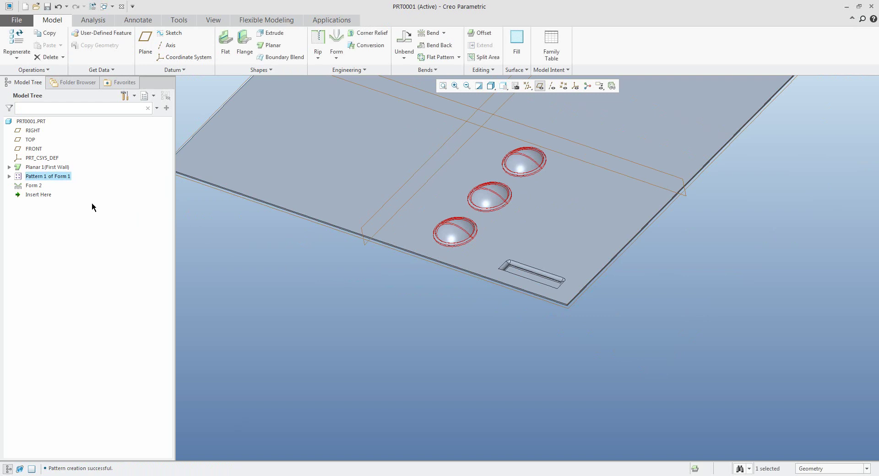
Pattern Form 2 by its 11.6 dimension with 5 members.
{"action": "left_click", "coordinate": [34, 187]}
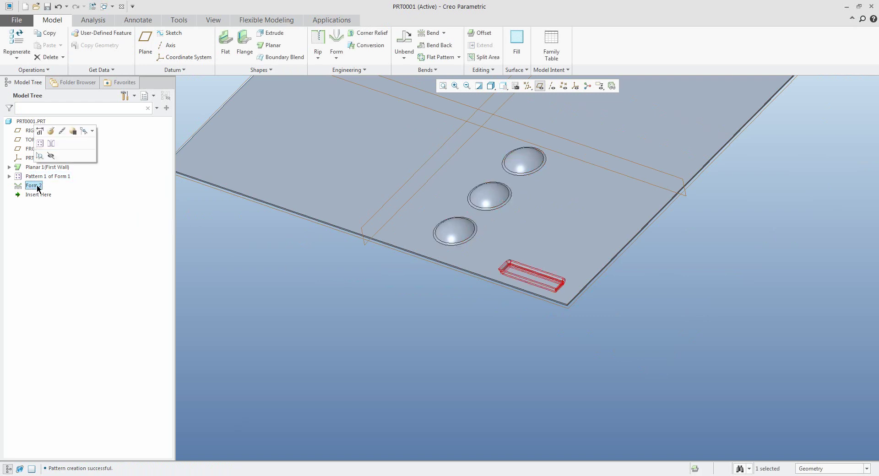
{"action": "left_click", "coordinate": [40, 142]}
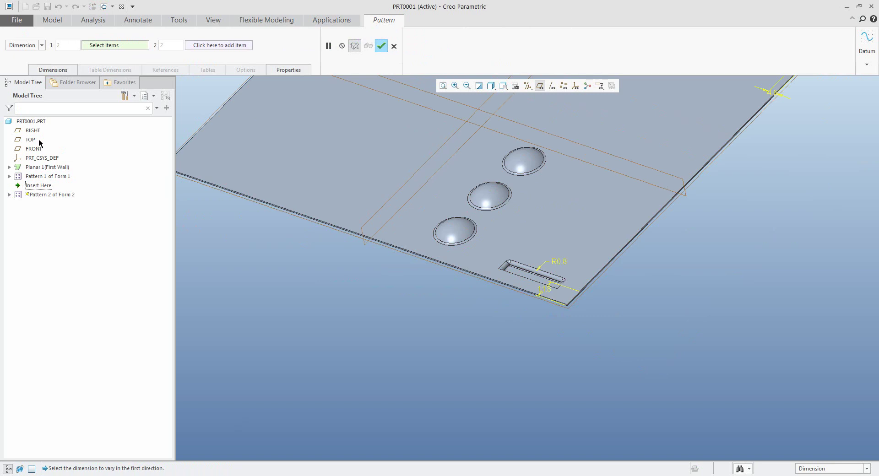
{"action": "left_click", "coordinate": [546, 294]}
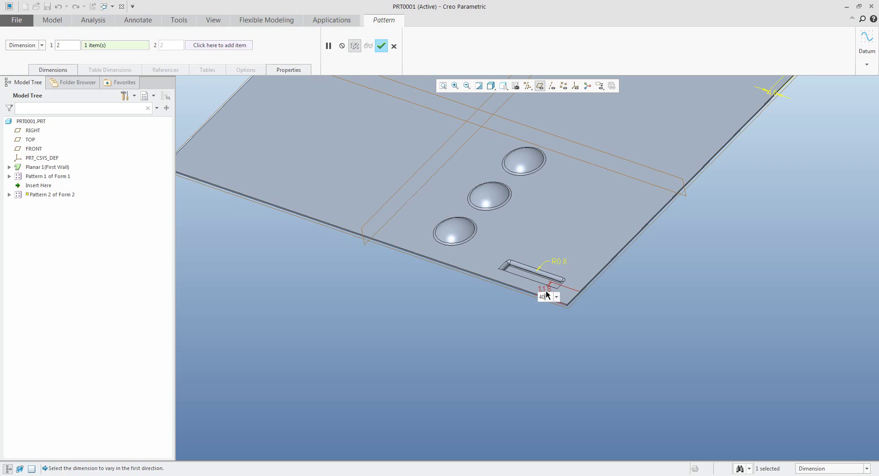
{"action": "key", "text": "Return"}
{"action": "type", "text": "5"}
{"action": "scroll", "coordinate": [270, 185], "scroll_direction": "down", "scroll_amount": 3}
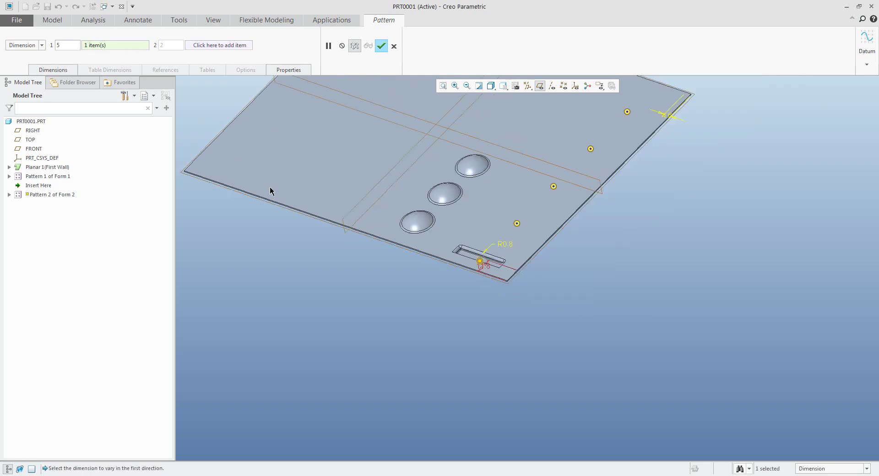
{"action": "scroll", "coordinate": [549, 150], "scroll_direction": "up", "scroll_amount": 3}
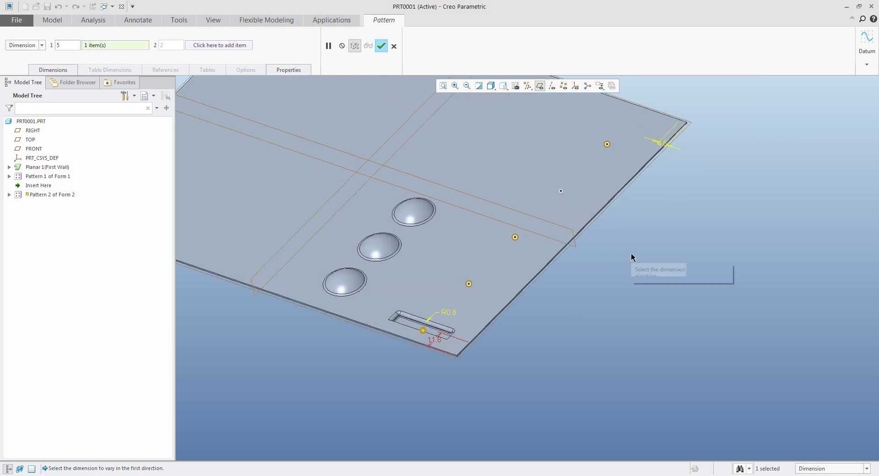
{"action": "left_click", "coordinate": [381, 45]}
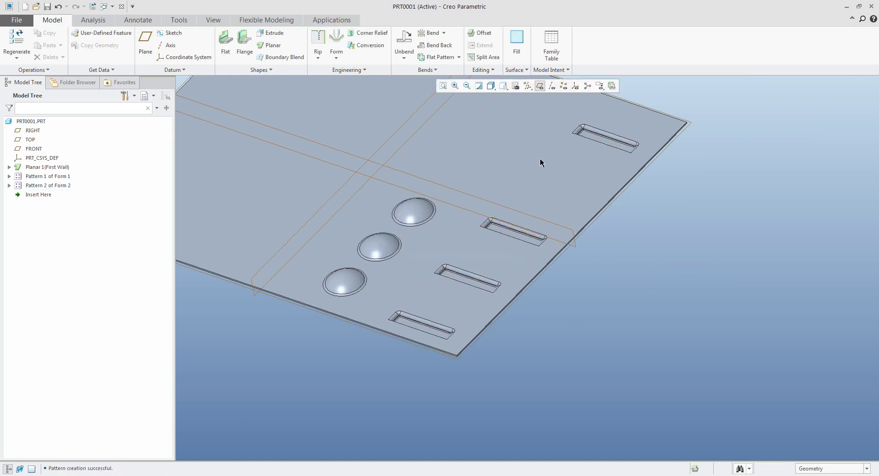
Hide the datum planes and reposition the plate in view.
{"action": "left_click", "coordinate": [540, 86]}
{"action": "scroll", "coordinate": [699, 277], "scroll_direction": "down", "scroll_amount": 1}
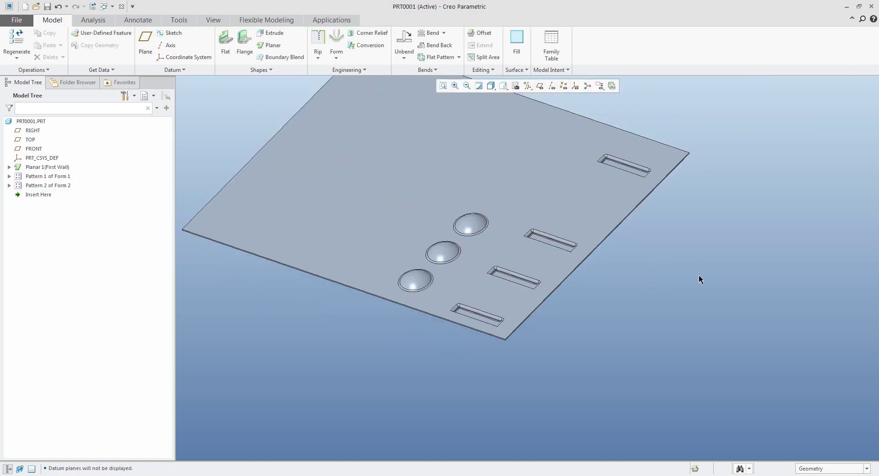
{"action": "middle_click_drag", "start_coordinate": [696, 277], "coordinate": [743, 314], "text": "shift"}
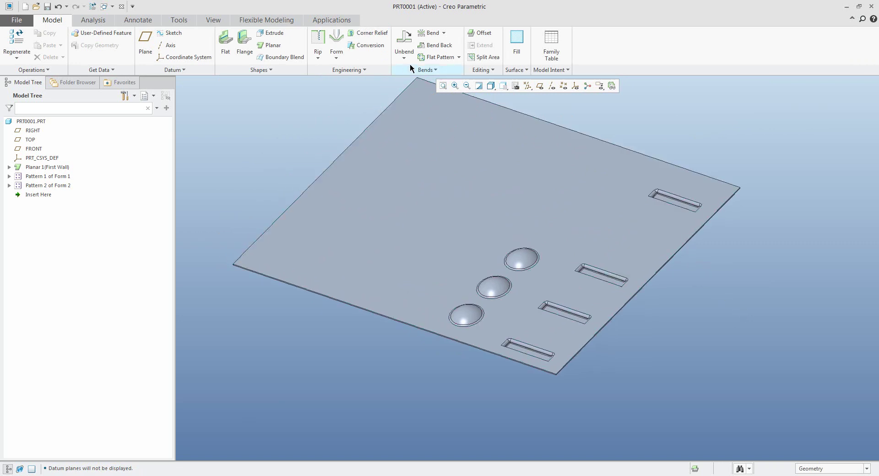
Start a Sketched Form with a new sketch on the plate's flat top face.
{"action": "left_click", "coordinate": [337, 58]}
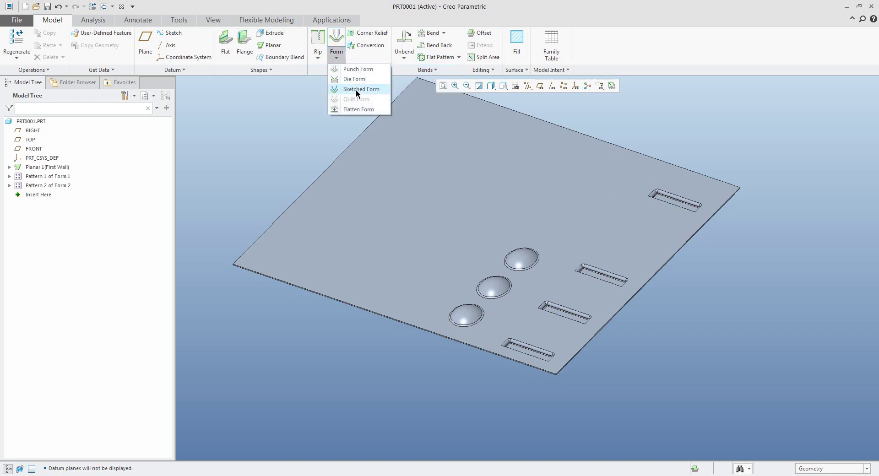
{"action": "left_click", "coordinate": [356, 90]}
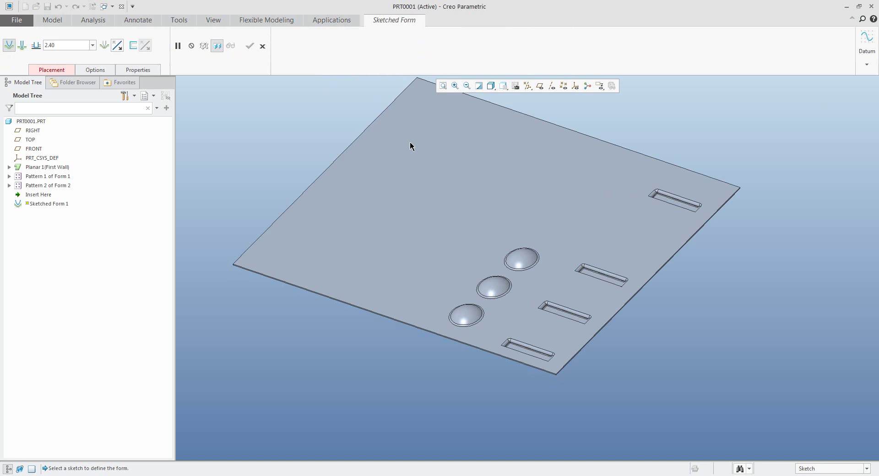
{"action": "left_click", "coordinate": [50, 70]}
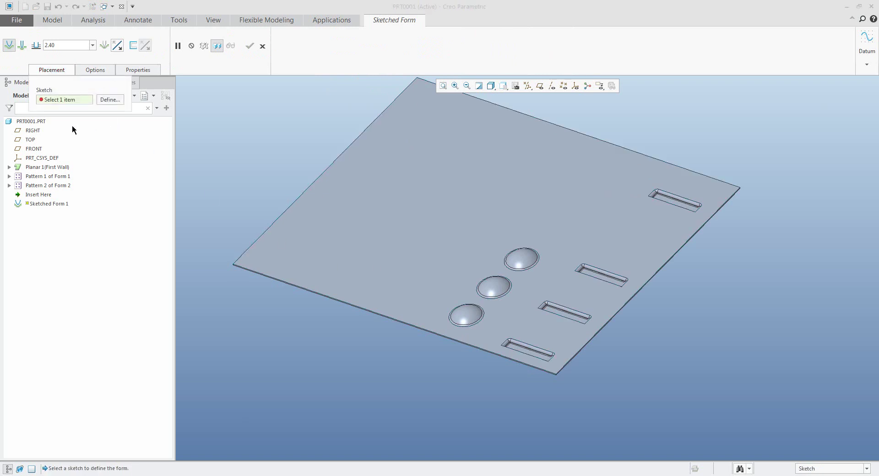
{"action": "left_click", "coordinate": [109, 99]}
{"action": "left_click", "coordinate": [365, 256]}
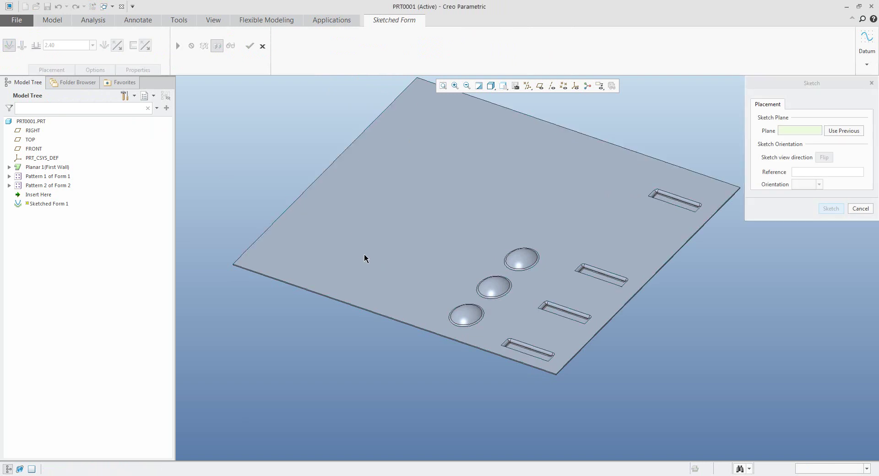
{"action": "left_click", "coordinate": [831, 209]}
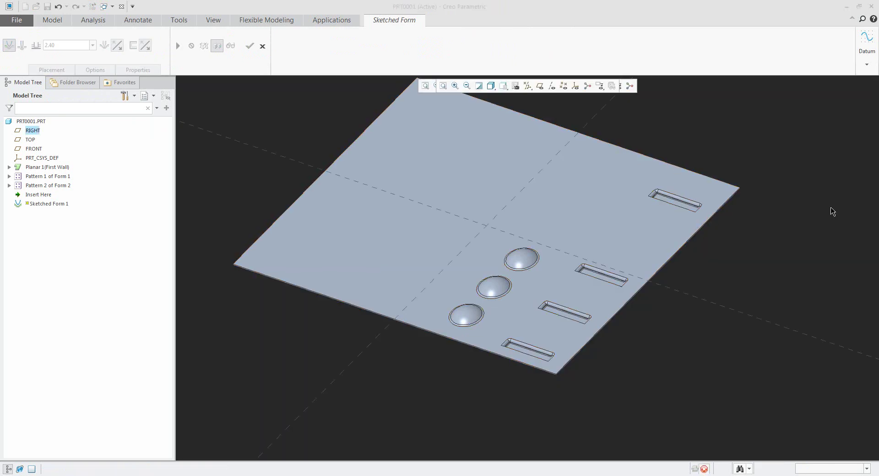
Draw a long thin rectangle near the plate's left edge and accept the sketch.
{"action": "left_click", "coordinate": [233, 44]}
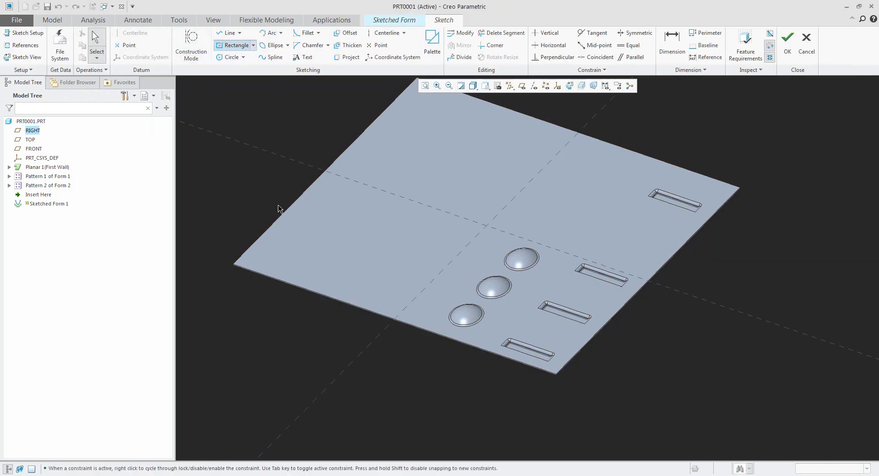
{"action": "left_click", "coordinate": [348, 281]}
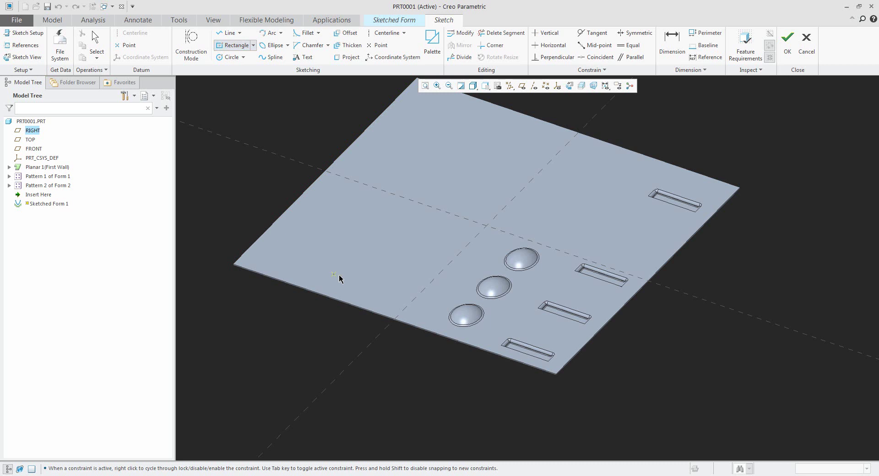
{"action": "left_click", "coordinate": [310, 255]}
{"action": "left_click", "coordinate": [787, 43]}
Set the sketched form depth to 4.70.
{"action": "scroll", "coordinate": [325, 282], "scroll_direction": "up", "scroll_amount": 5}
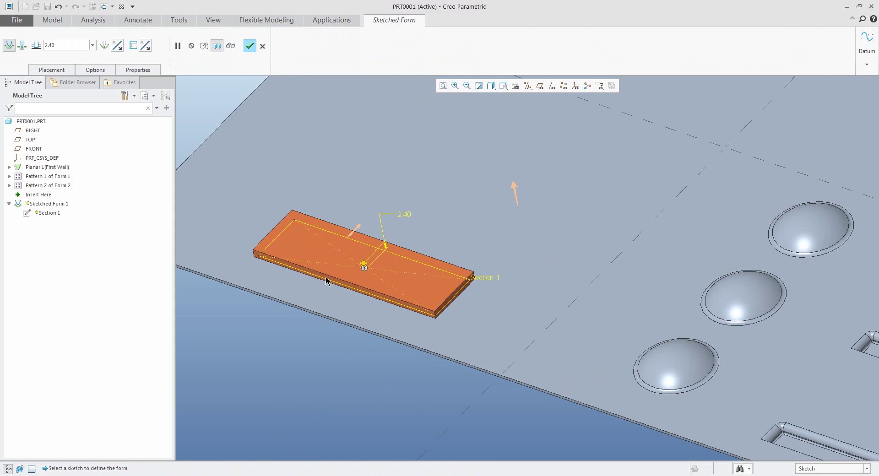
{"action": "mouse_move", "coordinate": [428, 289]}
{"action": "middle_mouse_down", "text": "shift"}
{"action": "mouse_move", "coordinate": [436, 275]}
{"action": "mouse_move", "coordinate": [522, 269]}
{"action": "mouse_move", "coordinate": [483, 273]}
{"action": "middle_mouse_up", "text": "shift"}
{"action": "left_click_drag", "start_coordinate": [486, 263], "coordinate": [484, 261]}
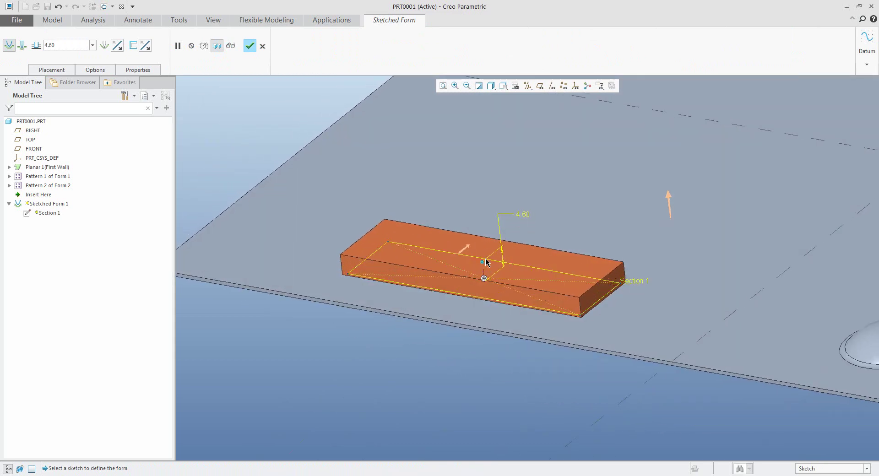
Add a 20° side taper, Thickness-rounded top edges and 3.00-radius placement rounds.
{"action": "left_click", "coordinate": [94, 70]}
{"action": "left_click", "coordinate": [91, 143]}
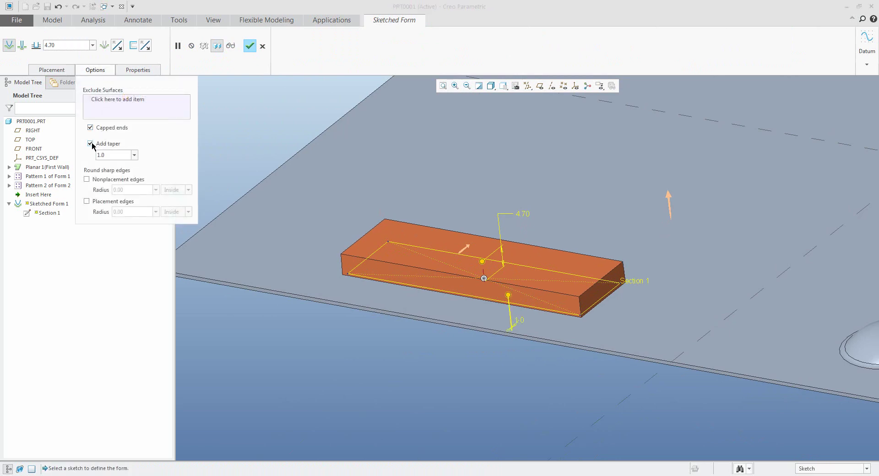
{"action": "left_click_drag", "start_coordinate": [508, 300], "coordinate": [518, 301]}
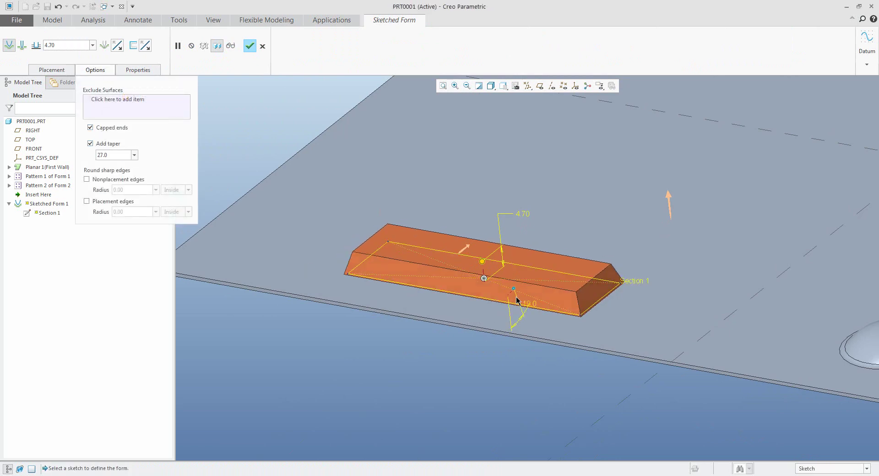
{"action": "left_click", "coordinate": [86, 180]}
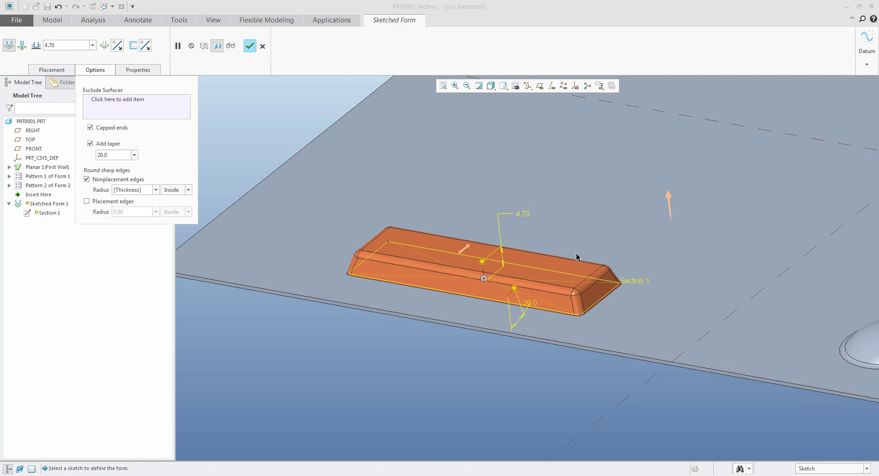
{"action": "left_click", "coordinate": [86, 201]}
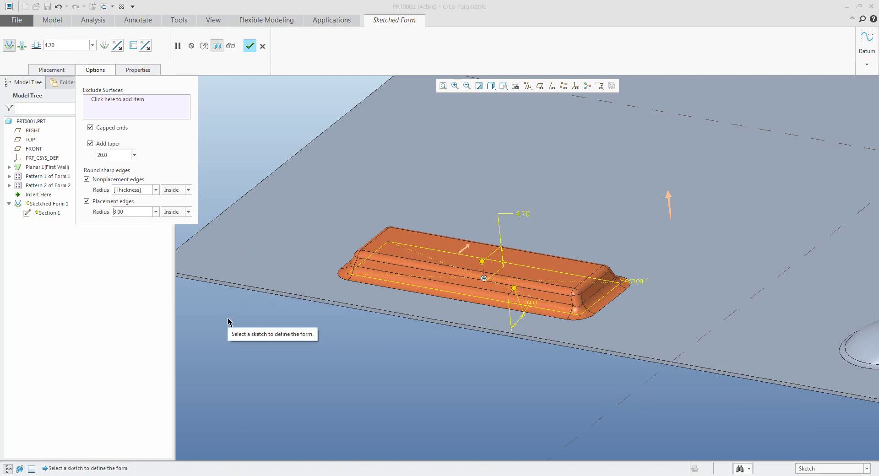
Exclude the sketched form's top cap and right end surfaces to leave it open.
{"action": "left_click", "coordinate": [106, 100]}
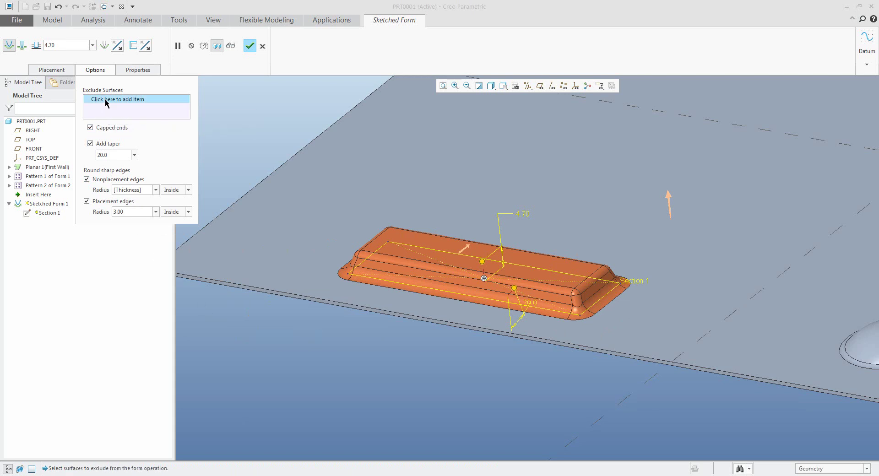
{"action": "left_click", "coordinate": [369, 267]}
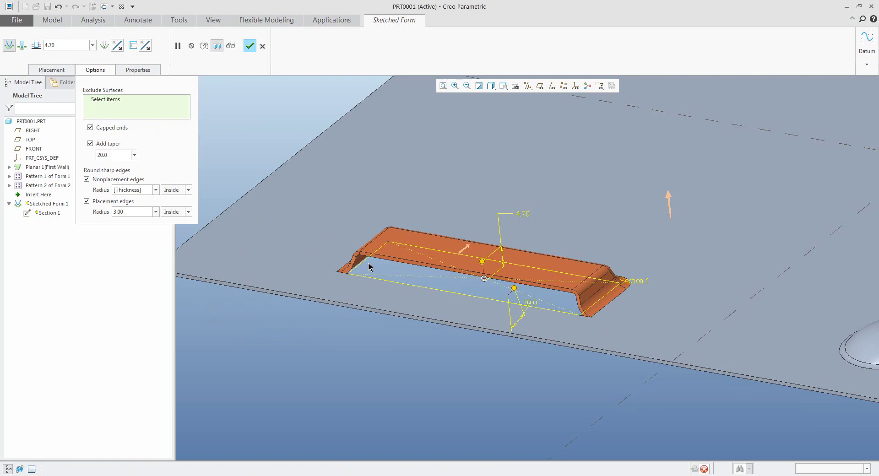
{"action": "scroll", "coordinate": [581, 306], "scroll_direction": "down", "scroll_amount": 3}
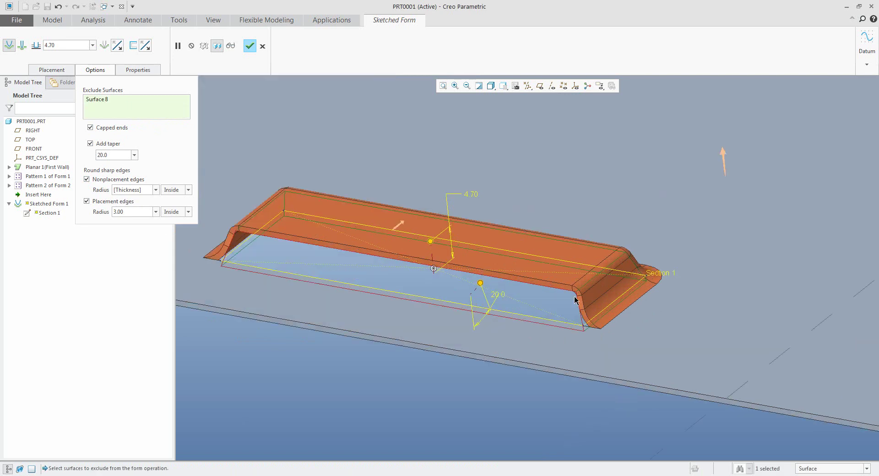
{"action": "left_click", "coordinate": [597, 306]}
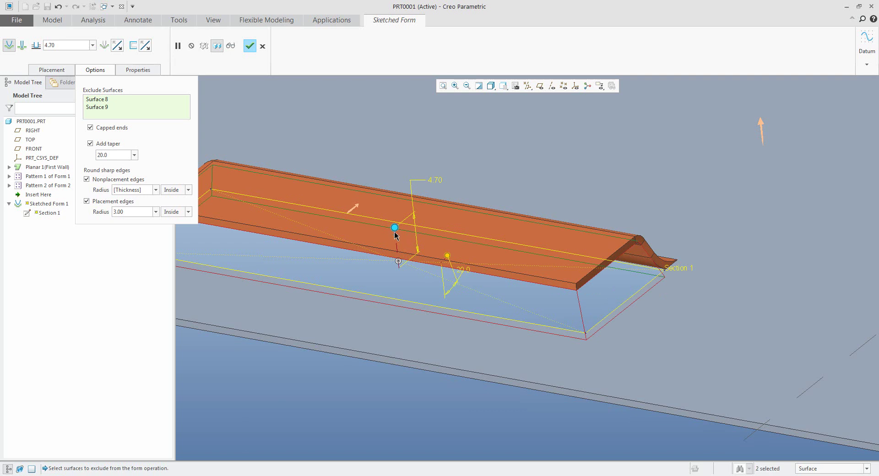
Set the sketched form depth to 3.5 and finish the feature.
{"action": "mouse_move", "coordinate": [394, 227]}
{"action": "left_mouse_down"}
{"action": "mouse_move", "coordinate": [396, 243]}
{"action": "mouse_move", "coordinate": [395, 234]}
{"action": "left_mouse_up"}
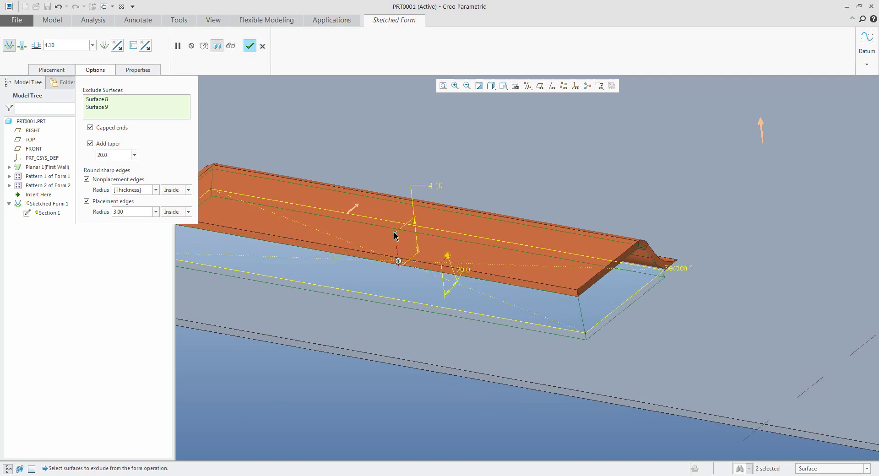
{"action": "double_click", "coordinate": [434, 186]}
{"action": "type", "text": "3.5"}
{"action": "key", "text": "Return"}
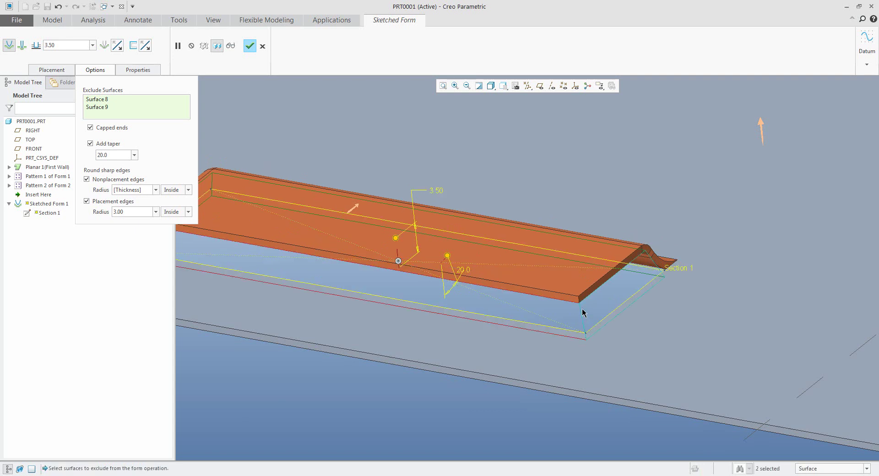
{"action": "scroll", "coordinate": [582, 313], "scroll_direction": "down", "scroll_amount": 5}
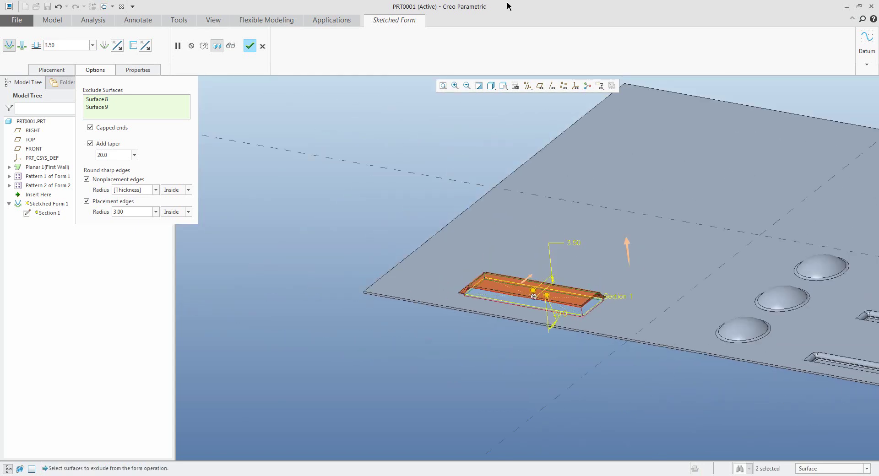
{"action": "left_click", "coordinate": [253, 48]}
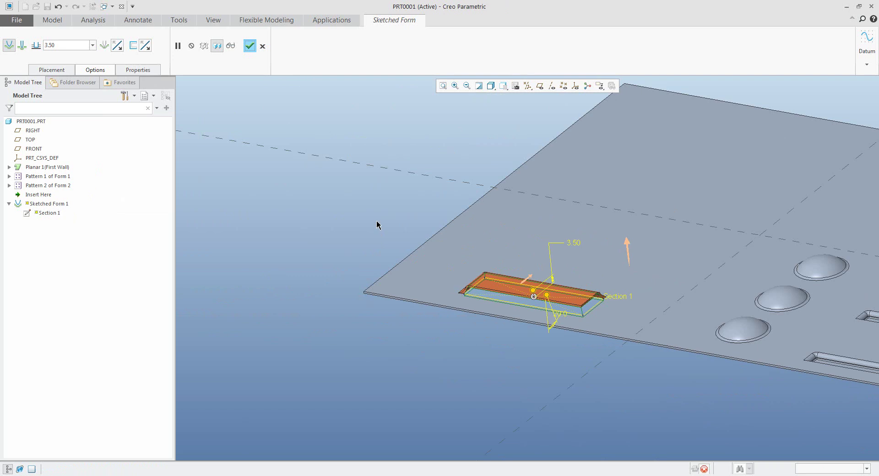
Pattern Sketched Form 1 along the 72.01 dimension with a -60 increment and 3 copies.
{"action": "scroll", "coordinate": [367, 216], "scroll_direction": "down", "scroll_amount": 3}
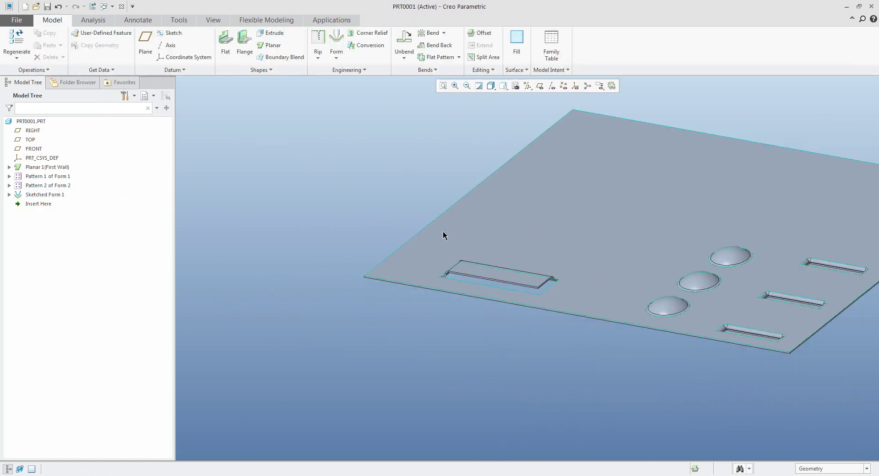
{"action": "mouse_move", "coordinate": [444, 235]}
{"action": "middle_mouse_down"}
{"action": "mouse_move", "coordinate": [418, 243]}
{"action": "mouse_move", "coordinate": [425, 240]}
{"action": "middle_mouse_up"}
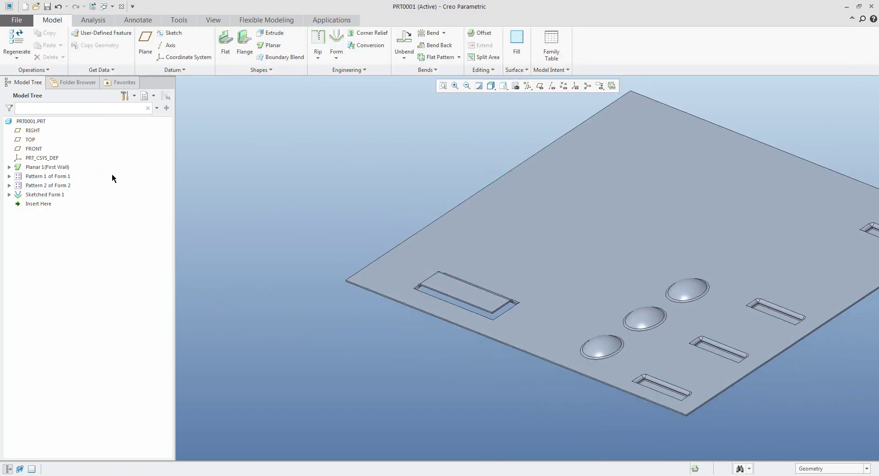
{"action": "left_click", "coordinate": [51, 196]}
{"action": "left_click", "coordinate": [57, 154]}
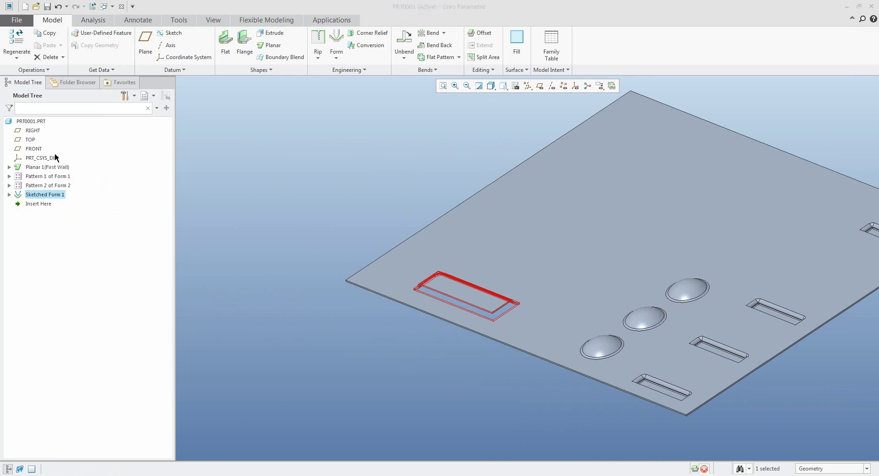
{"action": "left_click", "coordinate": [562, 270]}
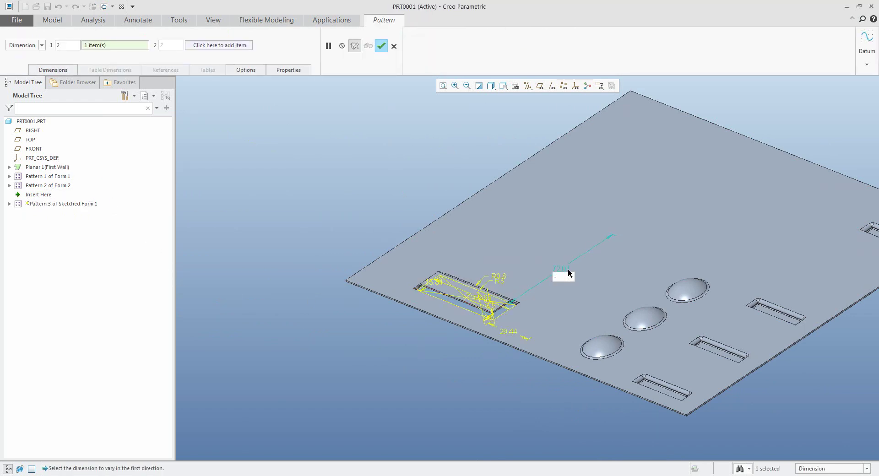
{"action": "type", "text": "-60"}
{"action": "key", "text": "Return"}
{"action": "left_click_drag", "start_coordinate": [67, 47], "coordinate": [52, 47]}
{"action": "type", "text": "3"}
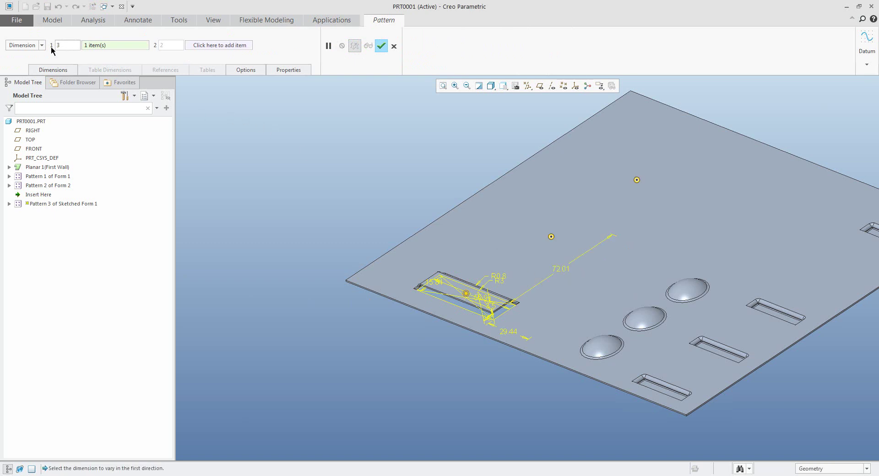
{"action": "middle_click", "coordinate": [350, 123]}
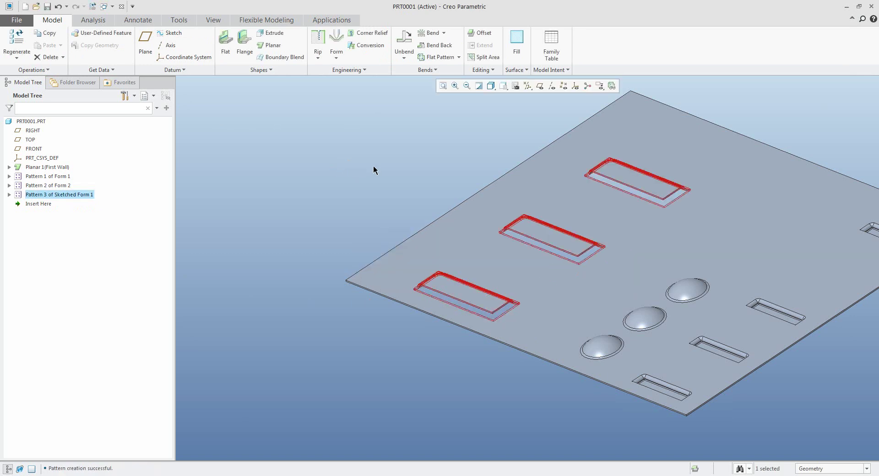
{"action": "middle_click_drag", "start_coordinate": [375, 165], "coordinate": [273, 174], "text": "shift"}
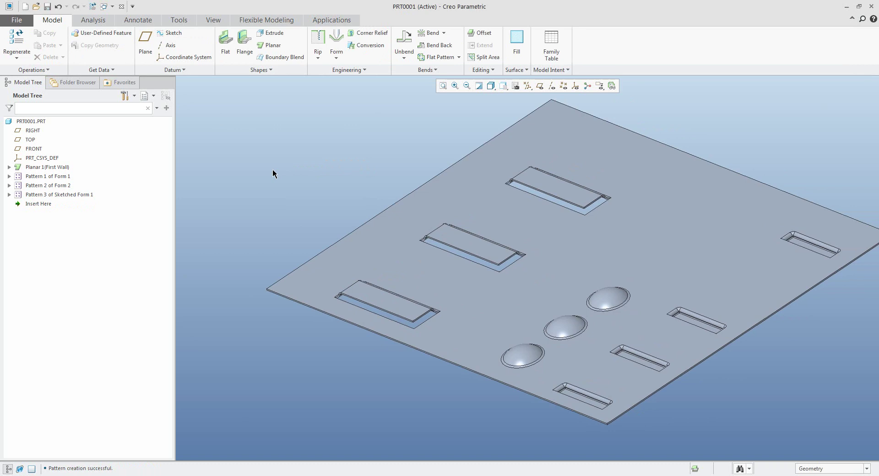
Create Flatten Form 1 to press all forms flat in one operation, leaving only outlines.
{"action": "left_click", "coordinate": [336, 58]}
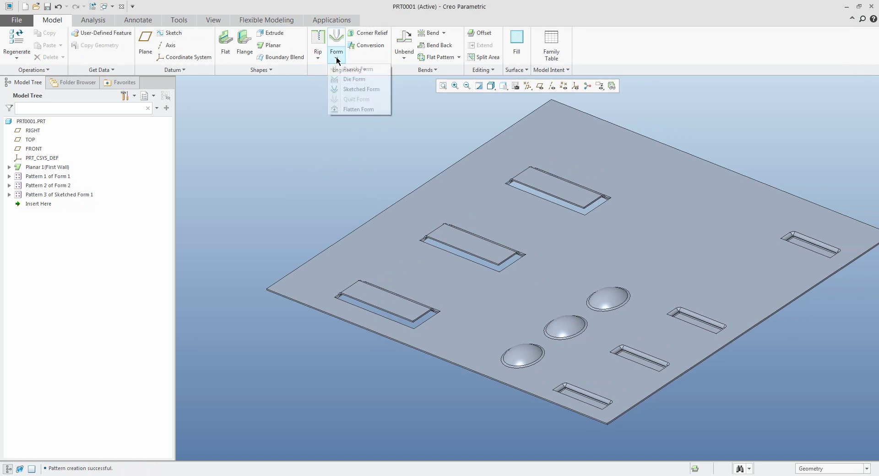
{"action": "left_click", "coordinate": [355, 109]}
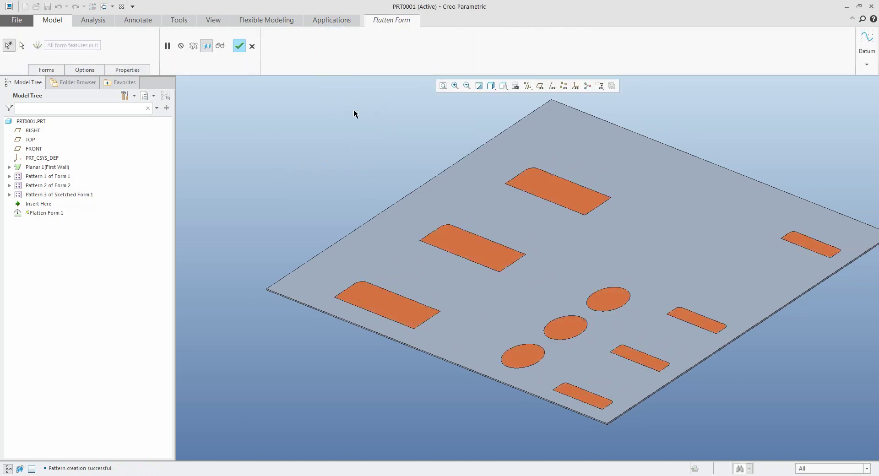
{"action": "left_click", "coordinate": [239, 46]}
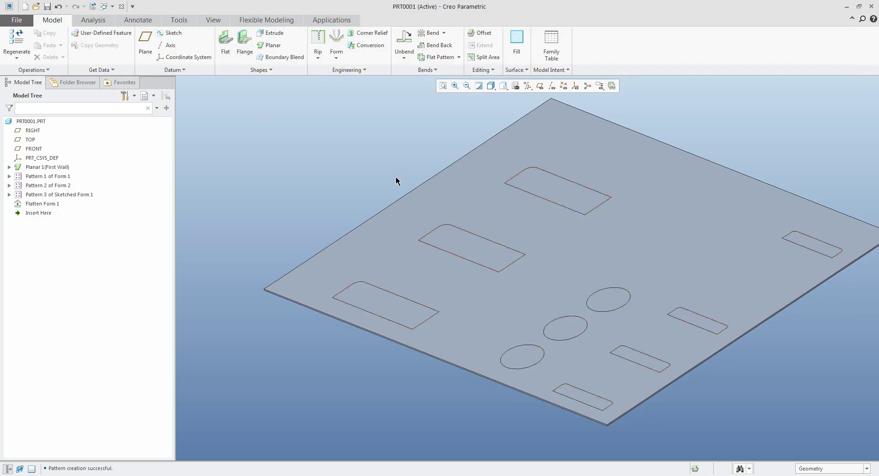
{"action": "mouse_move", "coordinate": [396, 176]}
{"action": "middle_mouse_down"}
{"action": "mouse_move", "coordinate": [468, 199]}
{"action": "mouse_move", "coordinate": [499, 180]}
{"action": "mouse_move", "coordinate": [468, 219]}
{"action": "middle_mouse_up"}
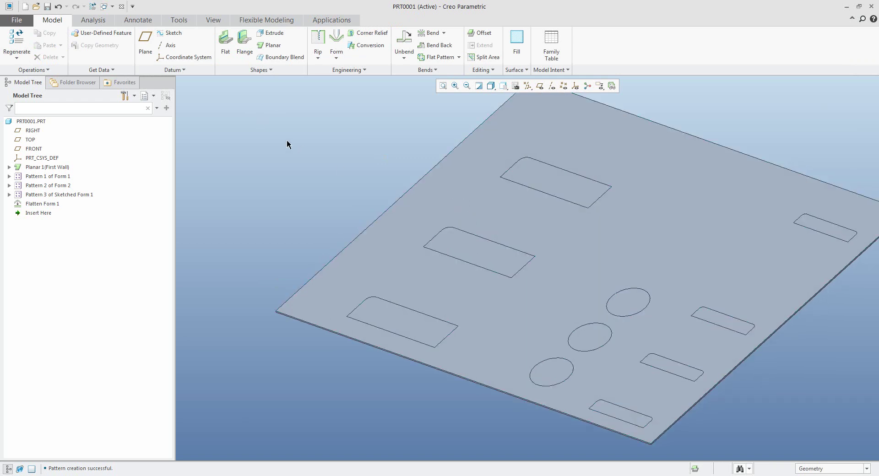